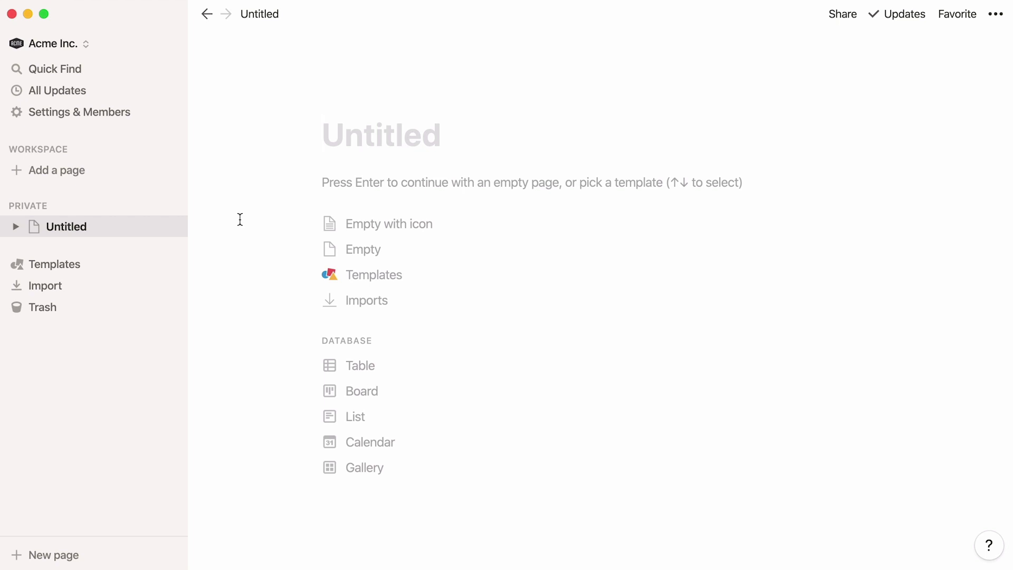
Add a new untitled page to the shared workspace, compare it with the private untitled page, and reopen the workspace one.
left_click(109, 170)
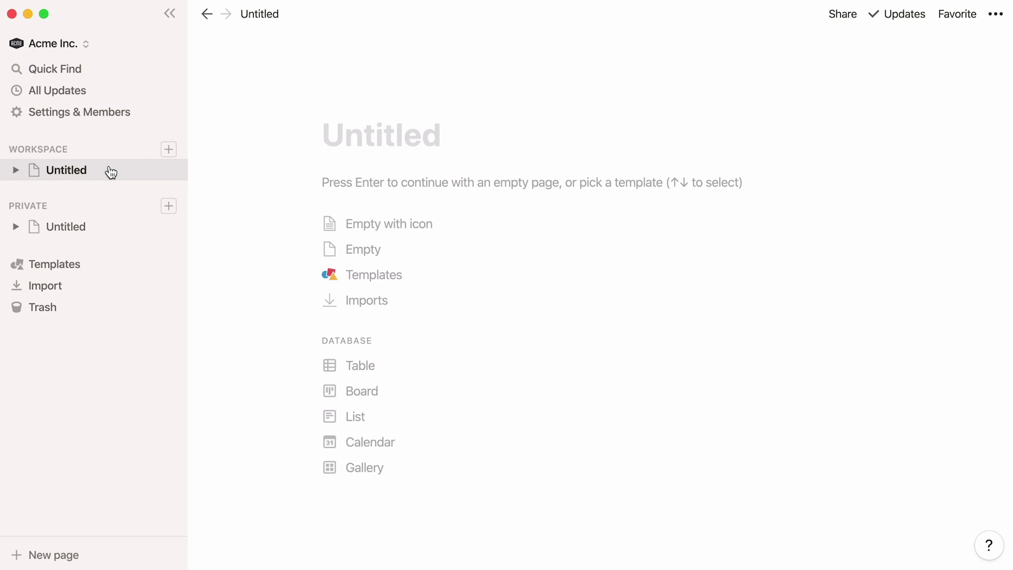
left_click(114, 232)
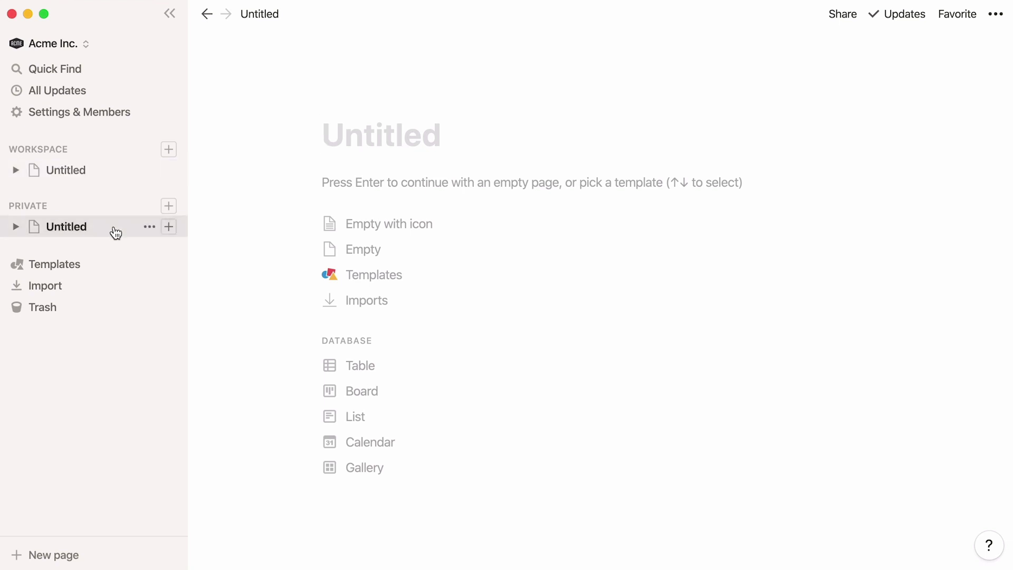
left_click(115, 180)
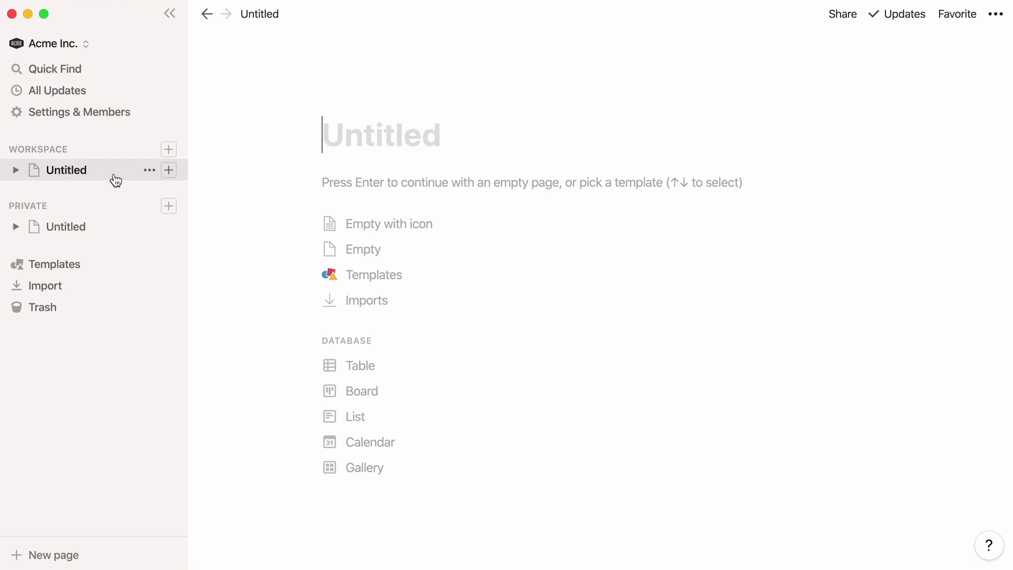
Apply the Company Home template from the Human Resources category to the new workspace page.
left_click(390, 284)
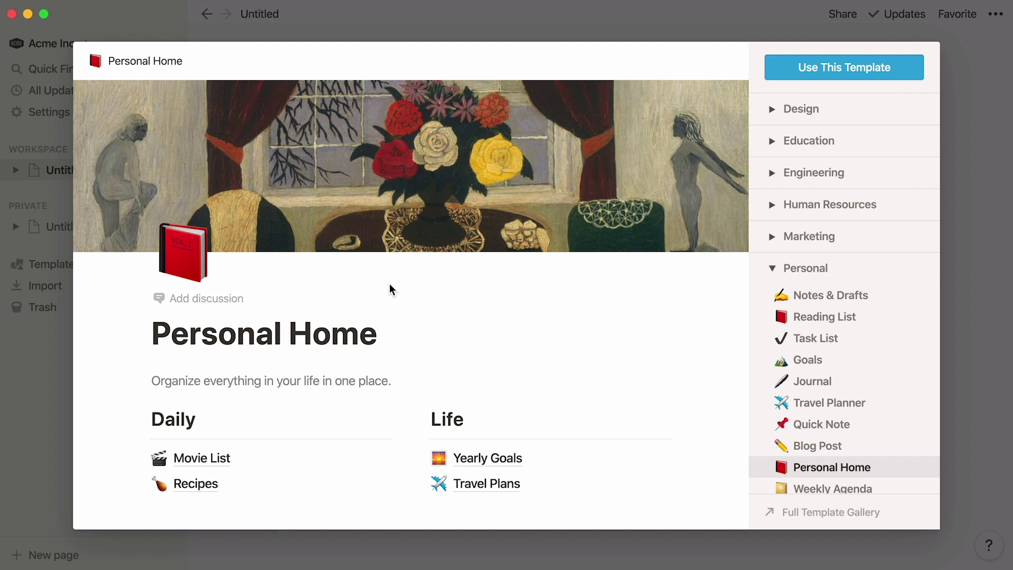
left_click(779, 203)
left_click(761, 317)
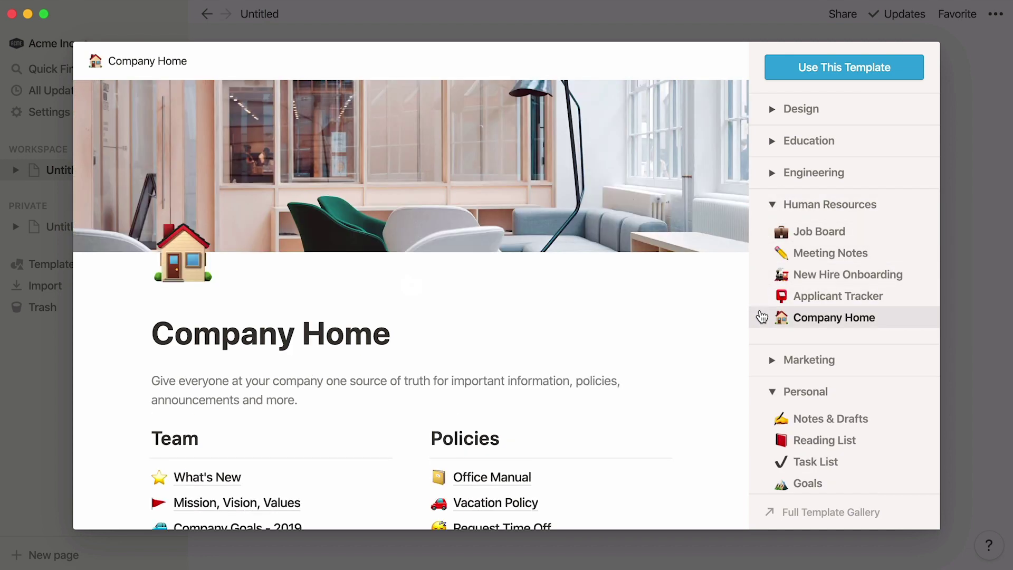
left_click(882, 69)
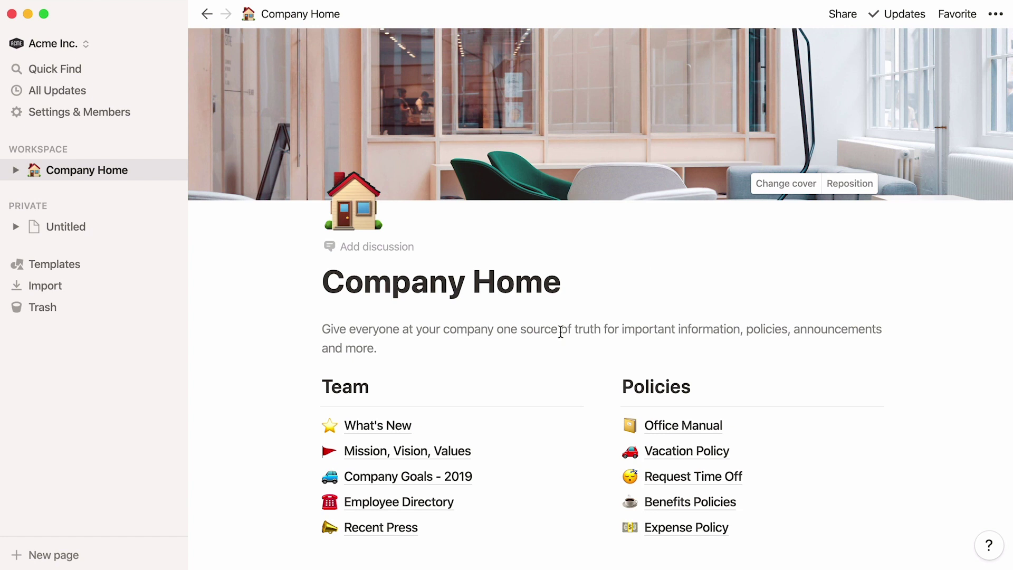
In the Company Goals subpage, delete the Notion Tip callout and change the year in the title to 2020.
left_click(426, 476)
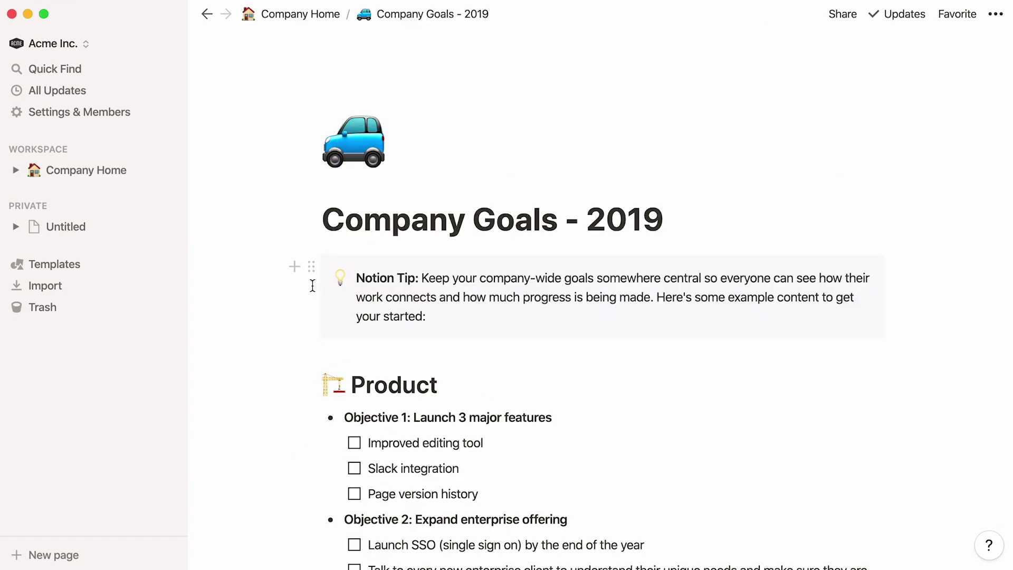
left_click(310, 269)
left_click(270, 182)
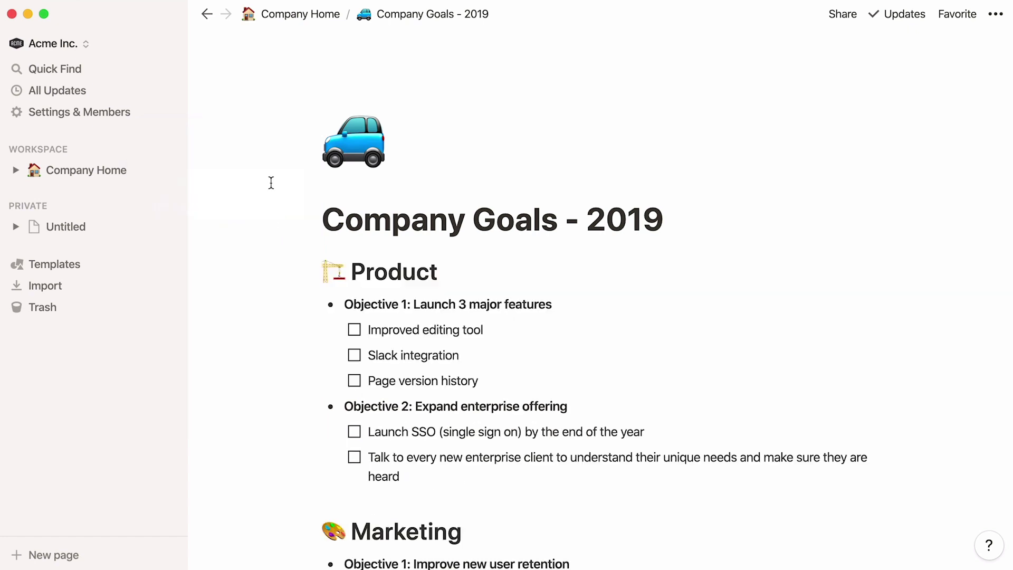
left_click_drag(669, 219, 627, 220)
type("20")
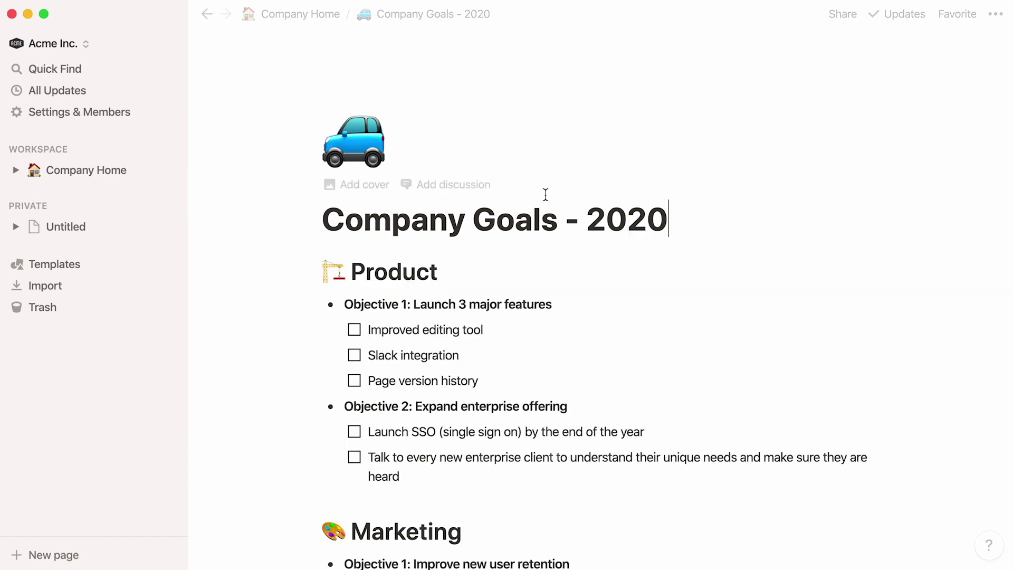
Add a subpage titled "Security Protocols" to the Team list on the Company Home page.
left_click(119, 169)
type("/page")
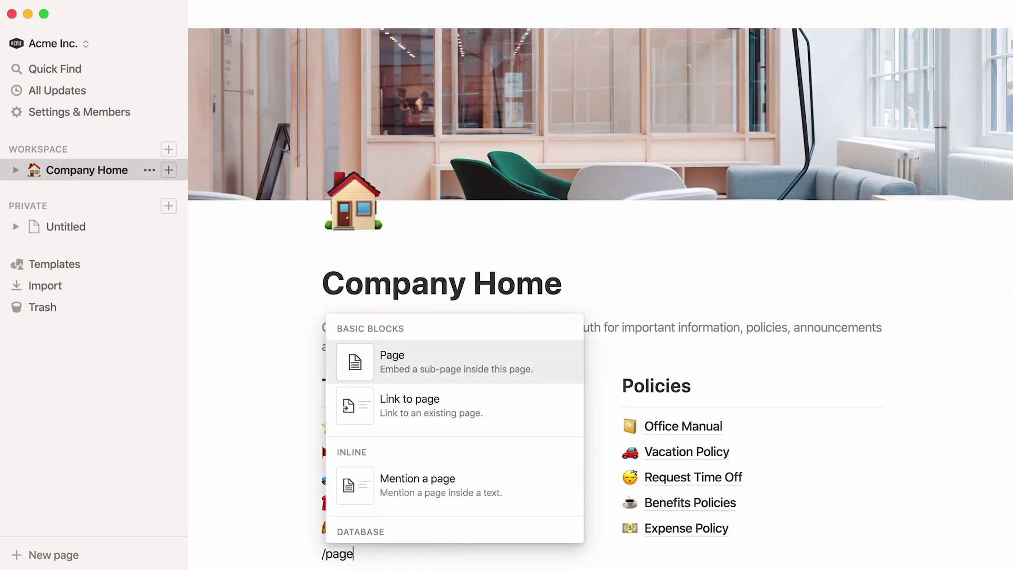
key("Return")
type("Security Protocols")
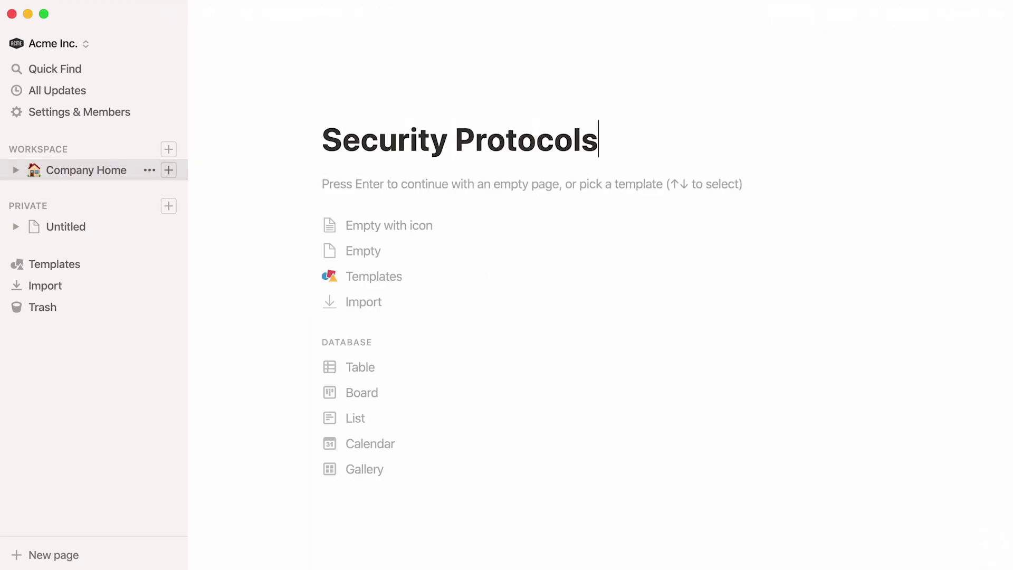
Add "Every employee at Acme Corp starts with the PTO allowance outlined below." under the title of the Vacation Policy page.
left_click(95, 174)
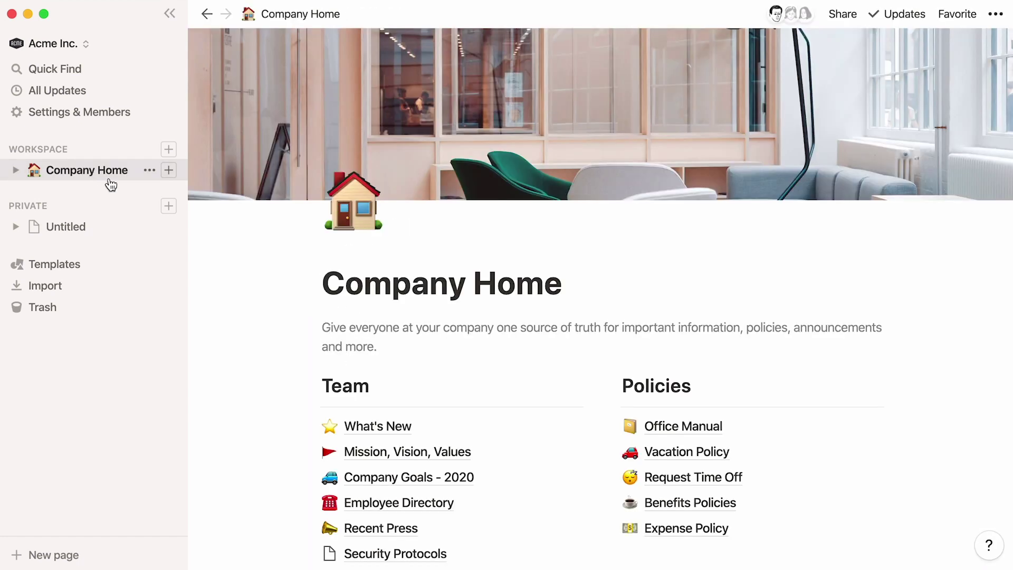
left_click(683, 451)
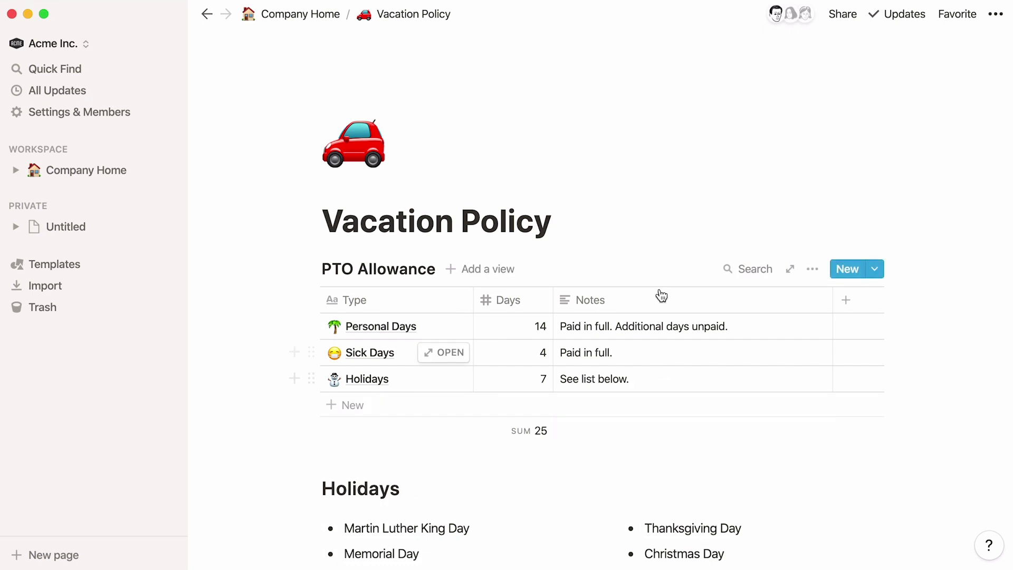
left_click(657, 227)
key("Return")
type("Every employee at Acme Corp starts with the PTO ")
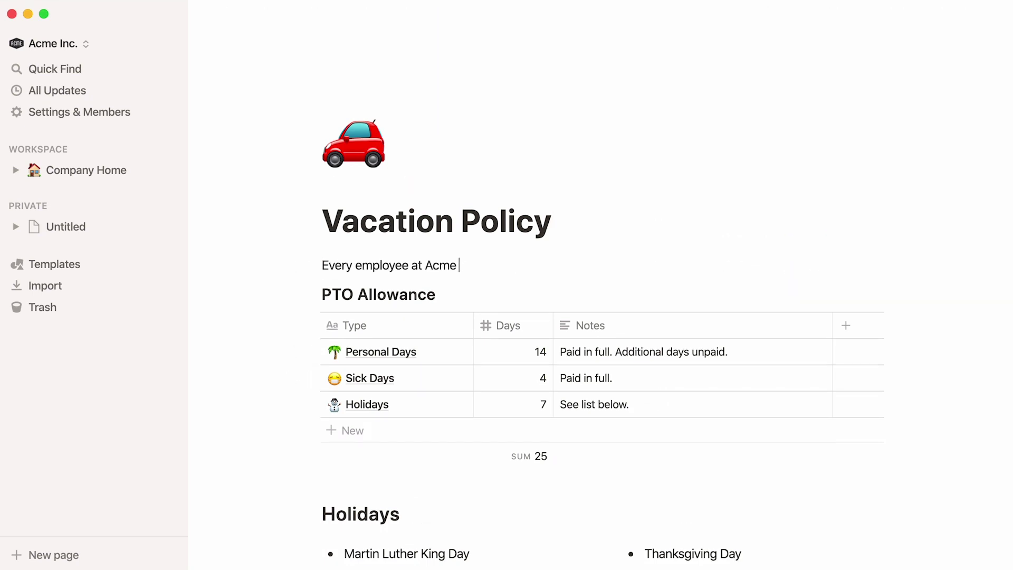
type("allowance outlined below.")
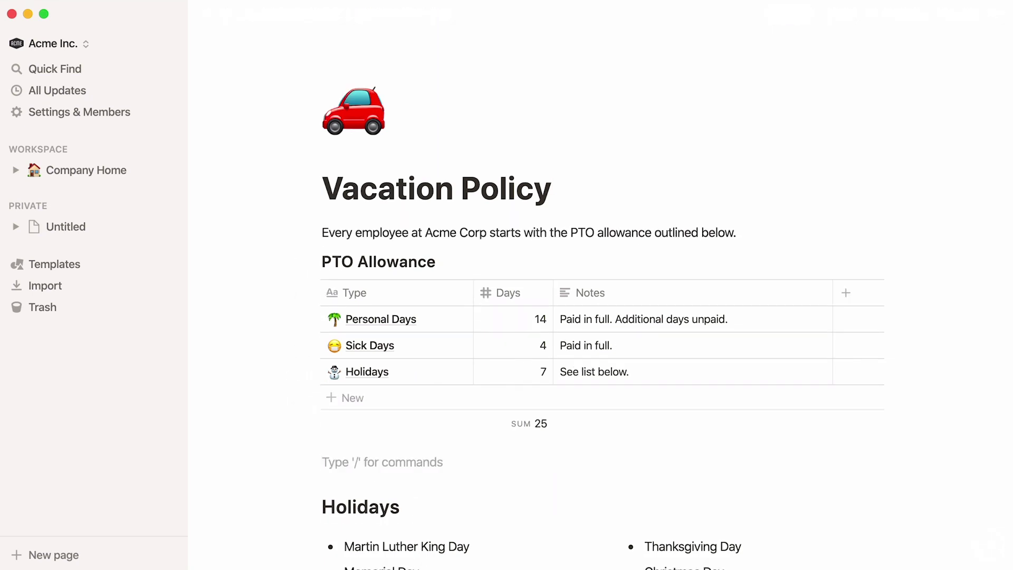
Try block searches for image, video, pdf, code, to-do and calendar below the PTO Allowance table, then remove the empty line.
type("/")
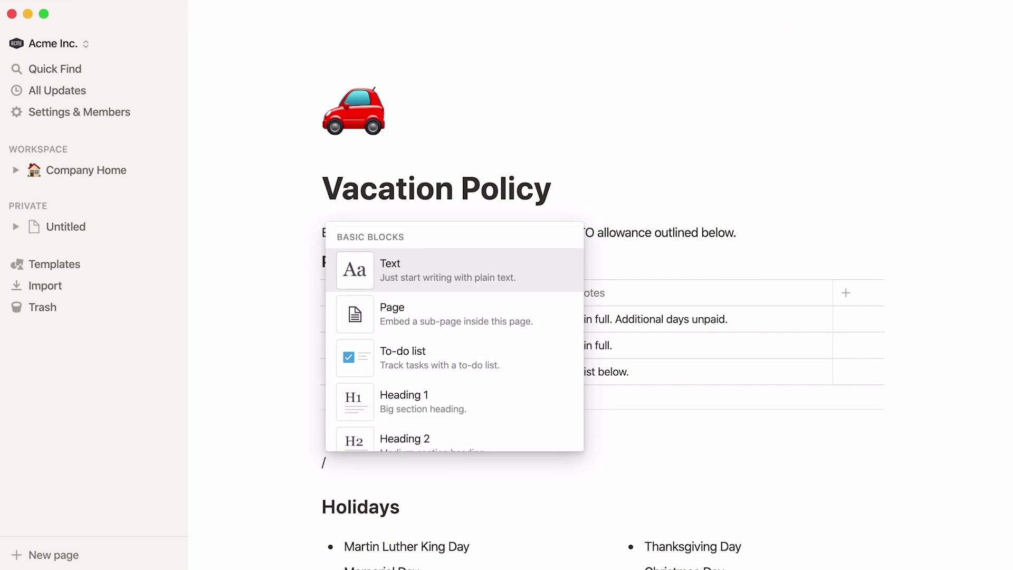
type("image")
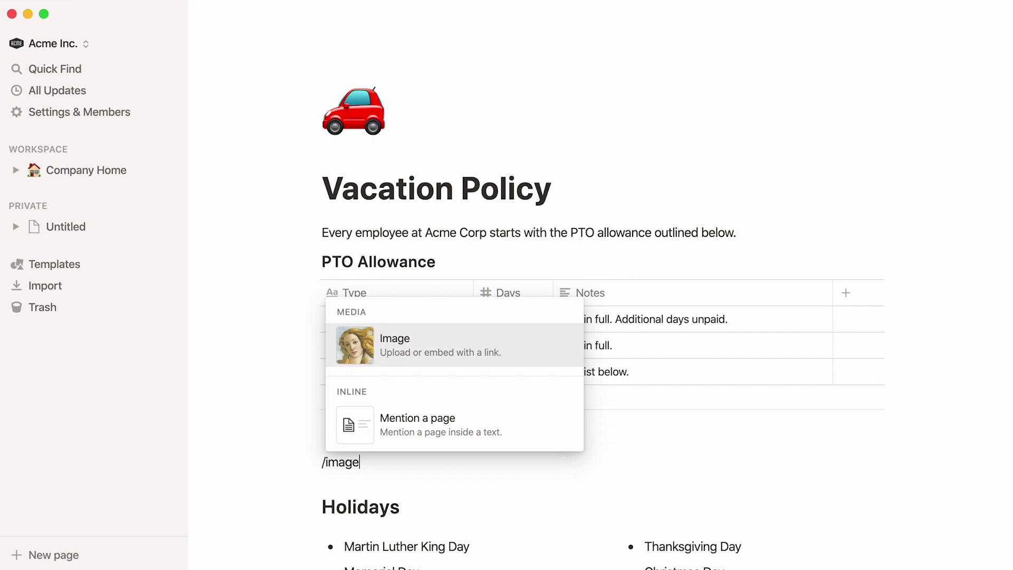
key("BackSpace")
key("BackSpace")
key("BackSpace")
key("BackSpace")
key("BackSpace")
type("video")
key("BackSpace")
key("BackSpace")
key("BackSpace")
key("BackSpace")
key("BackSpace")
type("pdf")
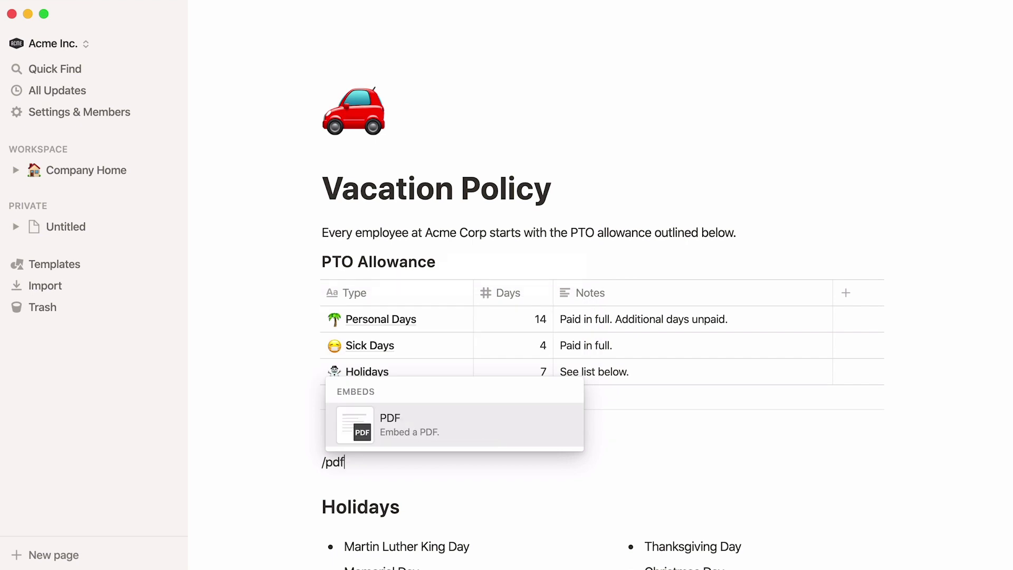
key("BackSpace")
key("BackSpace")
key("BackSpace")
type("code")
key("BackSpace")
key("BackSpace")
key("BackSpace")
key("BackSpace")
type("to-do")
key("BackSpace")
key("BackSpace")
key("BackSpace")
key("BackSpace")
key("BackSpace")
type("calendar")
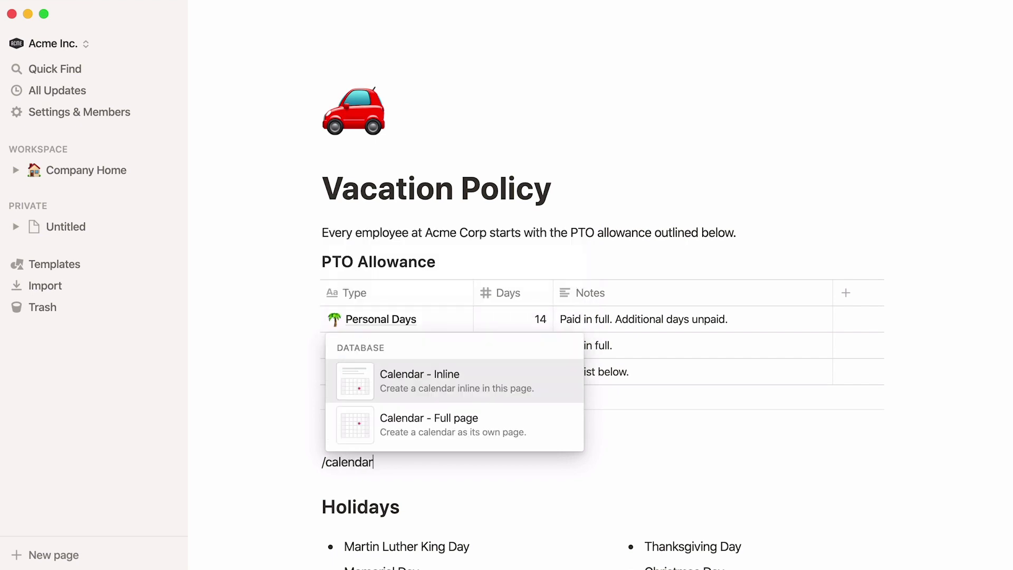
key("BackSpace")
key("BackSpace")
key("BackSpace")
key("BackSpace")
key("BackSpace")
key("BackSpace")
key("BackSpace")
key("BackSpace")
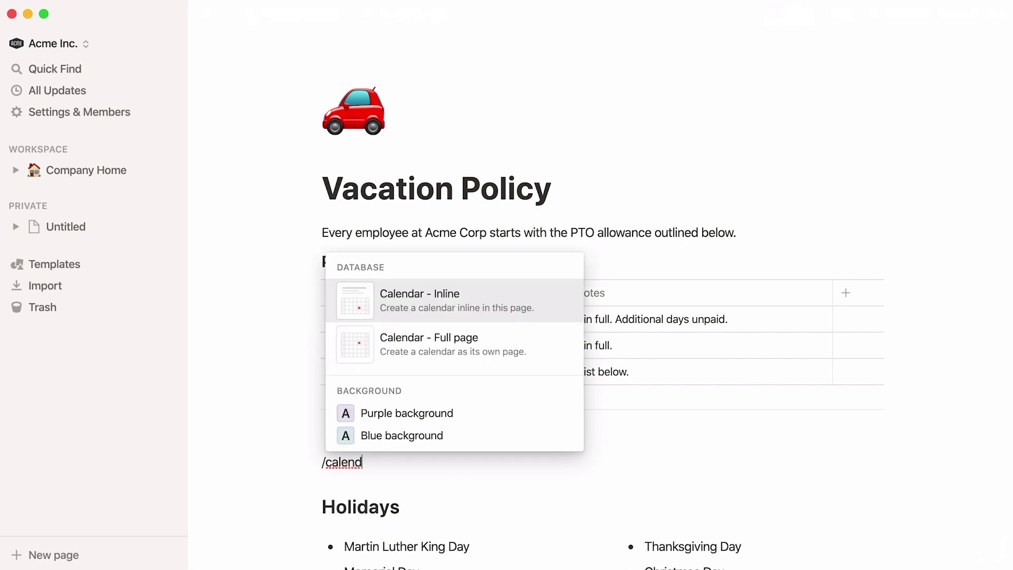
key("BackSpace")
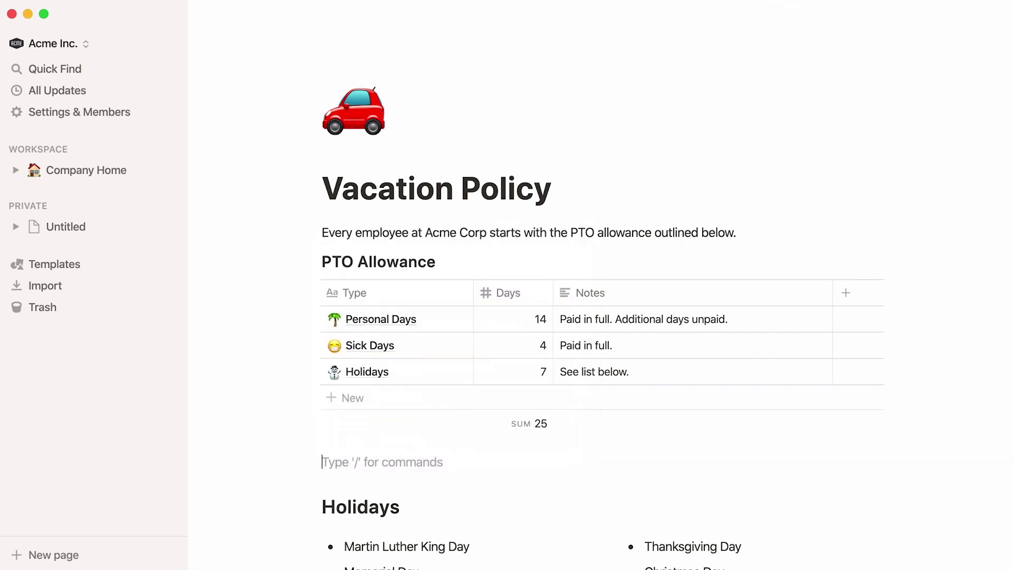
key("BackSpace")
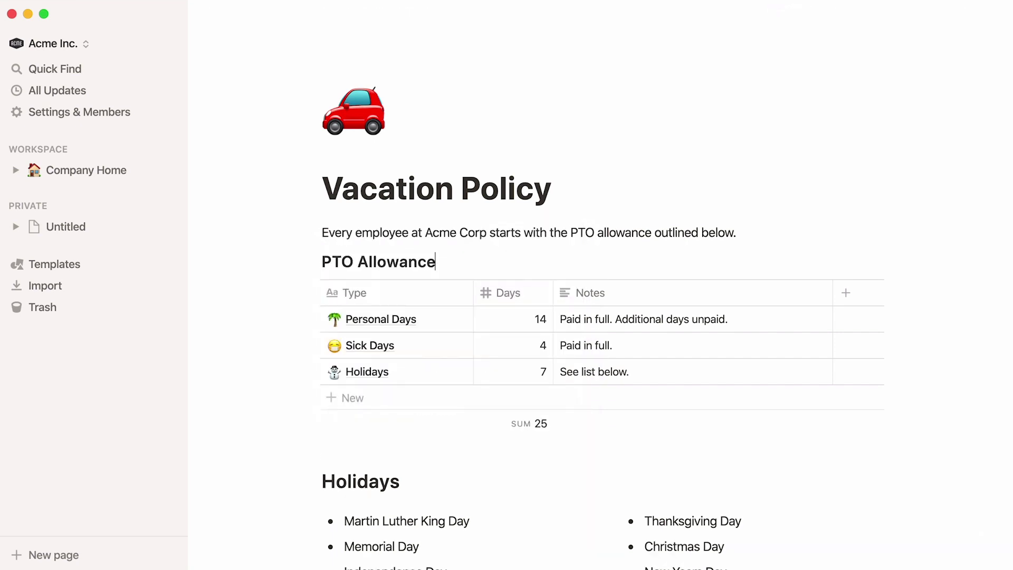
Insert a callout block above the sentence about the PTO allowance.
left_click(324, 233)
key("Return")
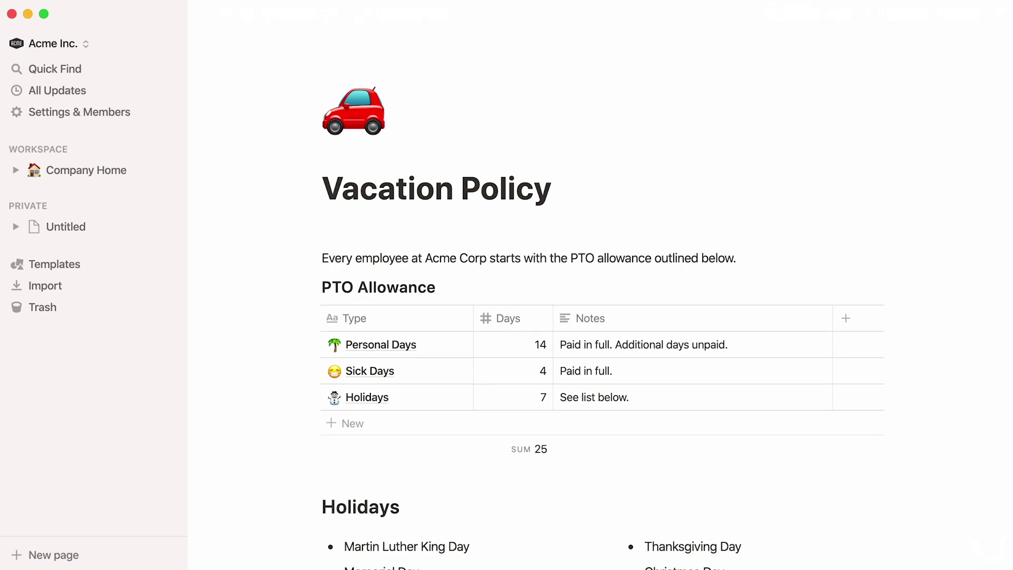
type("/callou")
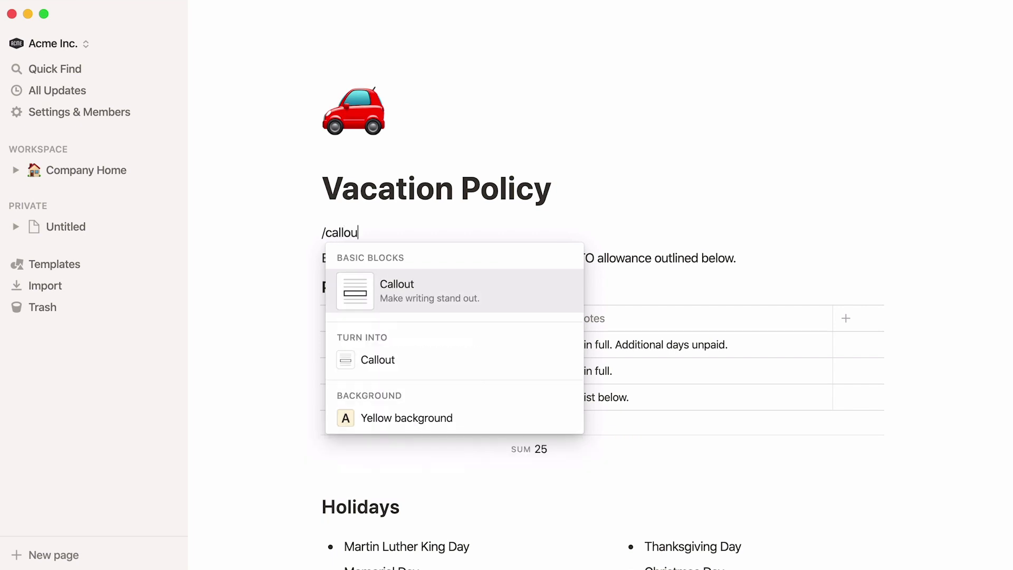
key("Return")
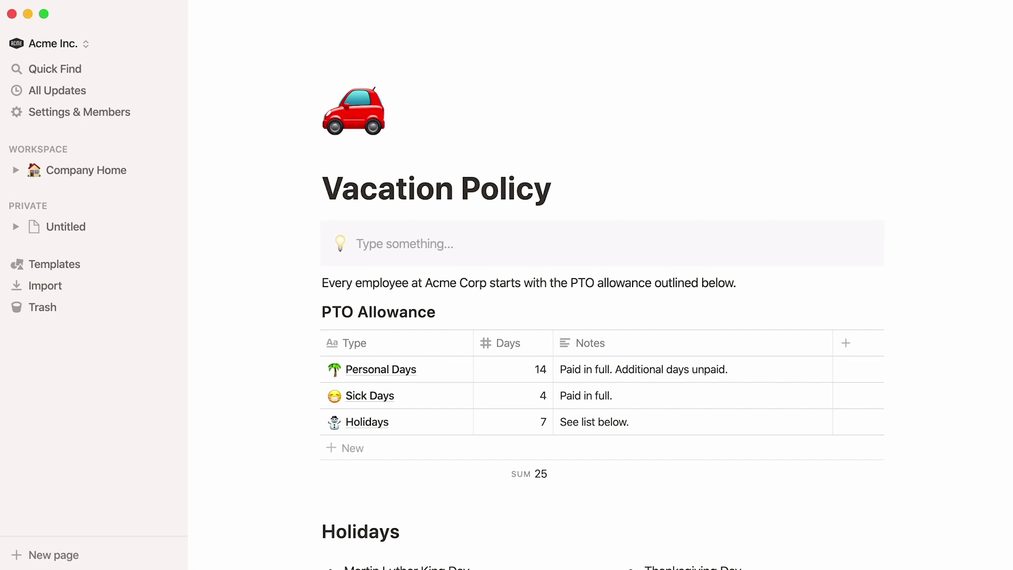
Fill the callout with a teammate mention, the words "last updated", and a date mention for April 3, 2020, ending with a period.
type("@edga")
key("Return")
type("last")
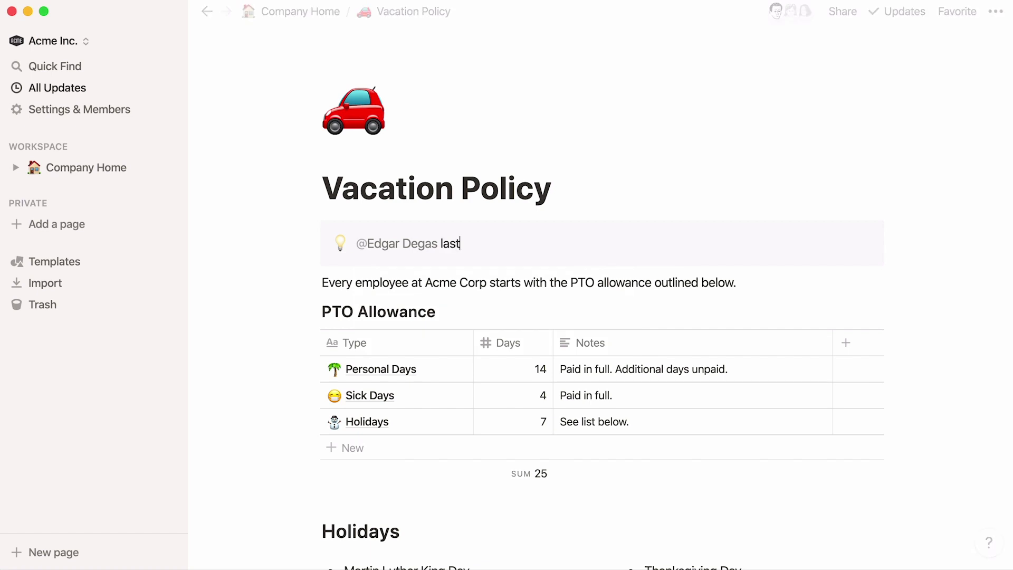
type(" updated @April 3, 202")
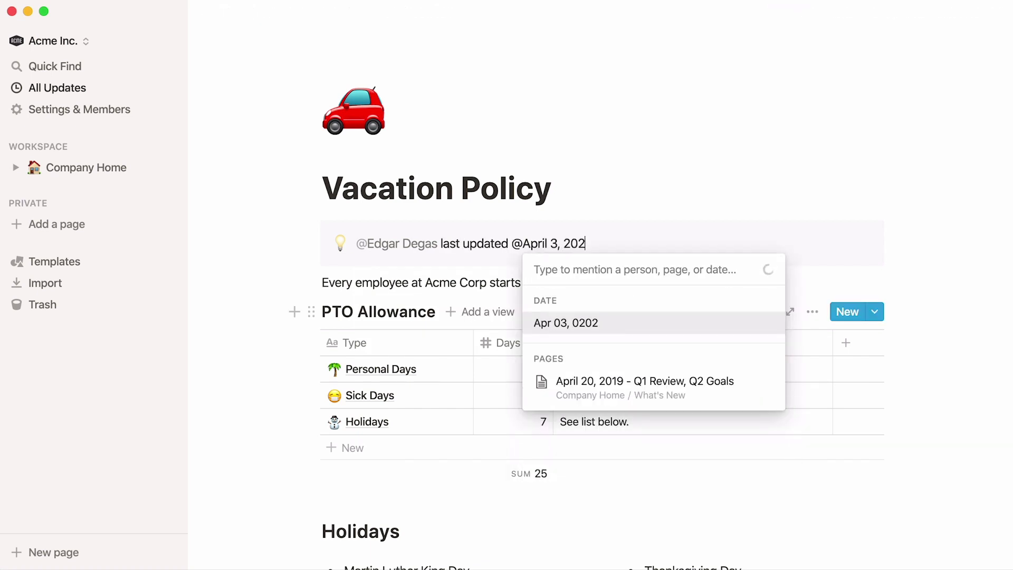
type("0")
key("Return")
type(".")
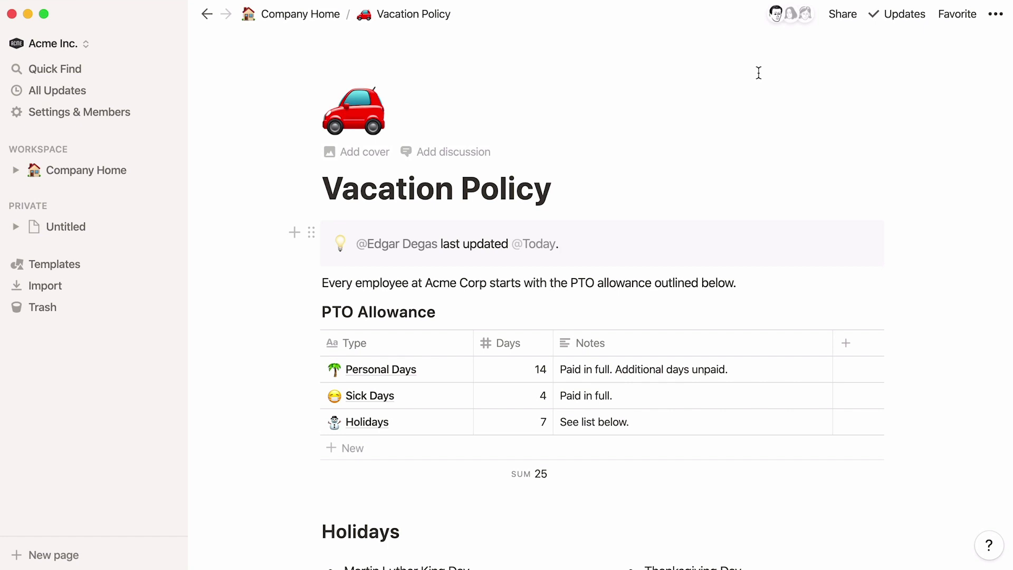
Return to Company Home and add a top-level workspace page titled "Sales".
mouse_move(809, 22)
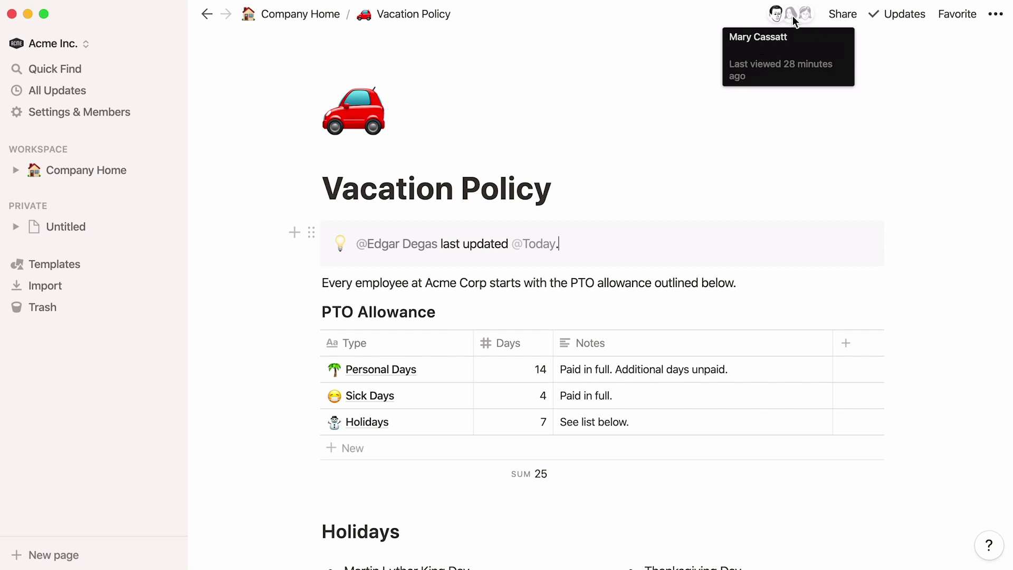
mouse_move(779, 18)
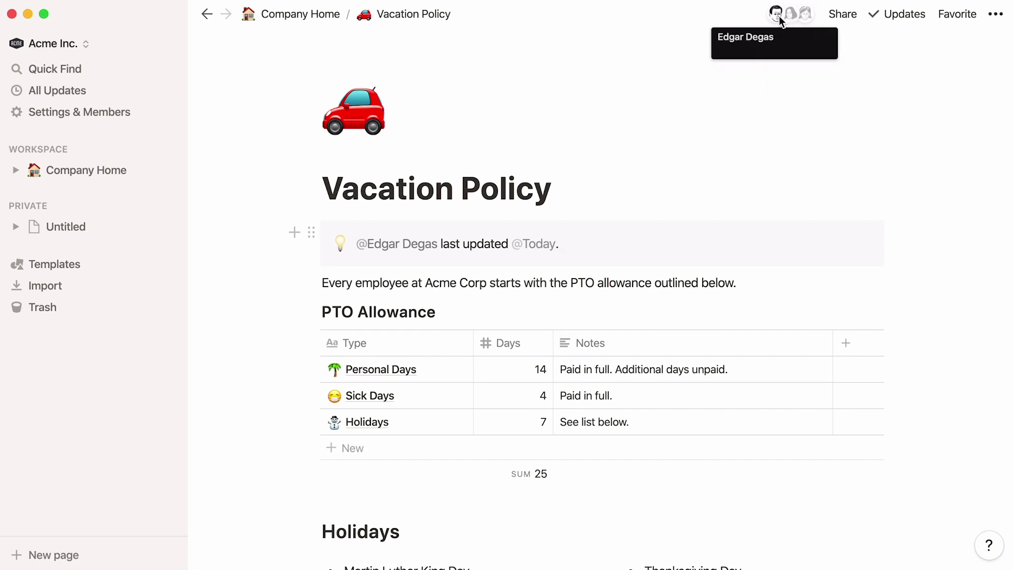
left_click(324, 16)
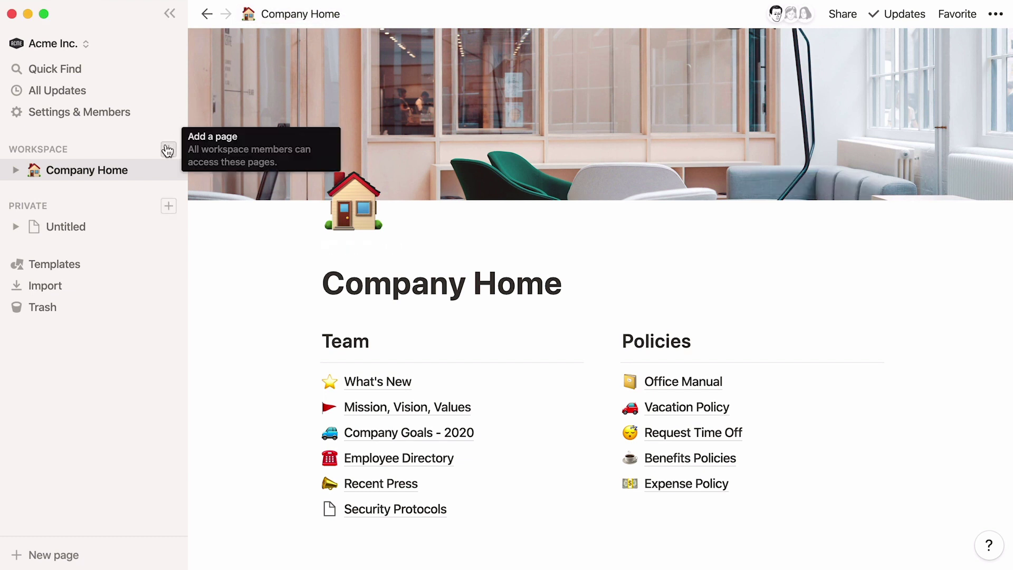
left_click(168, 150)
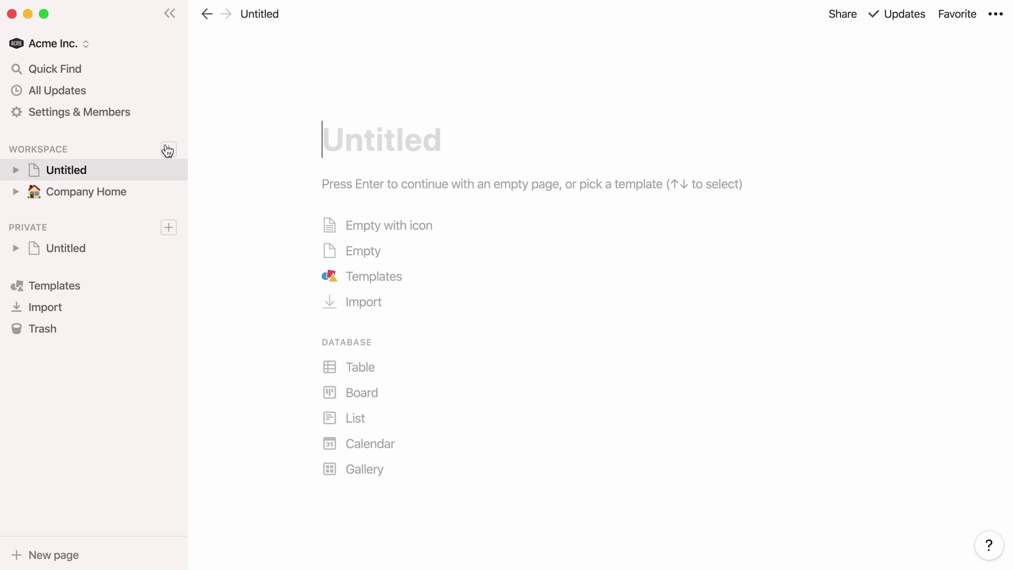
type("Sales")
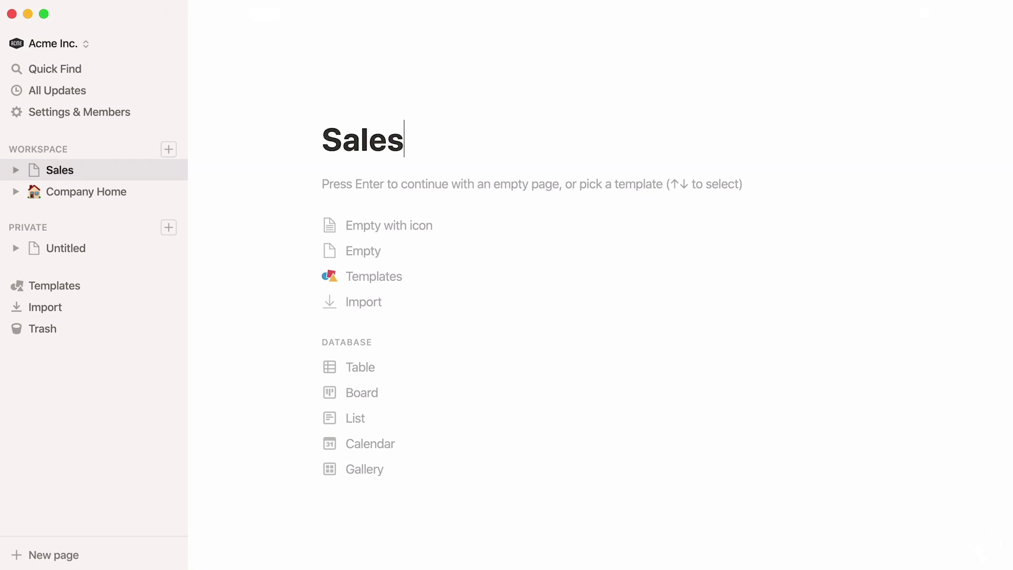
Add a top-level workspace page titled "Engineering" and fill it with the Engineering Wiki template.
left_click(169, 149)
type("Engineering")
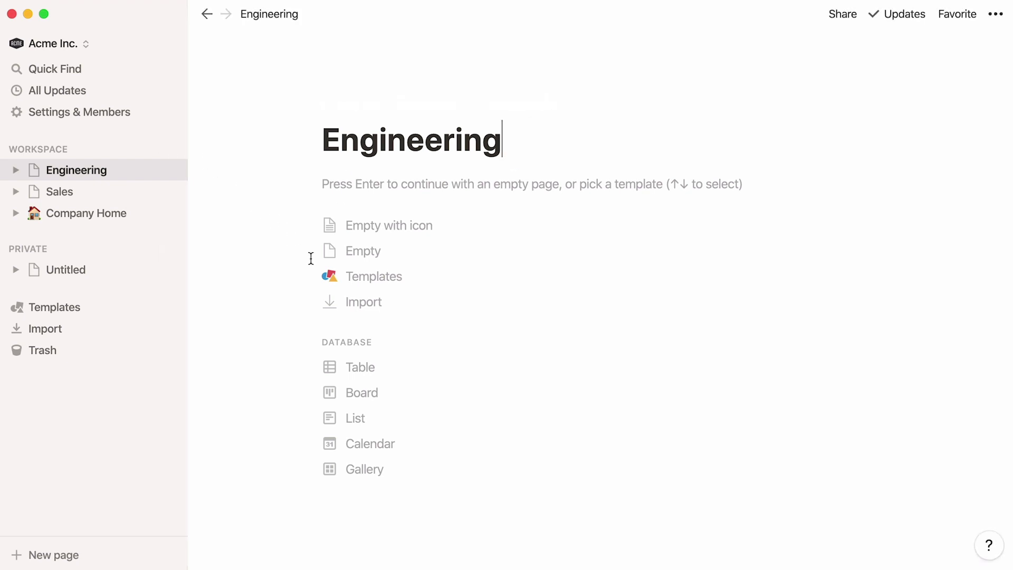
left_click(333, 281)
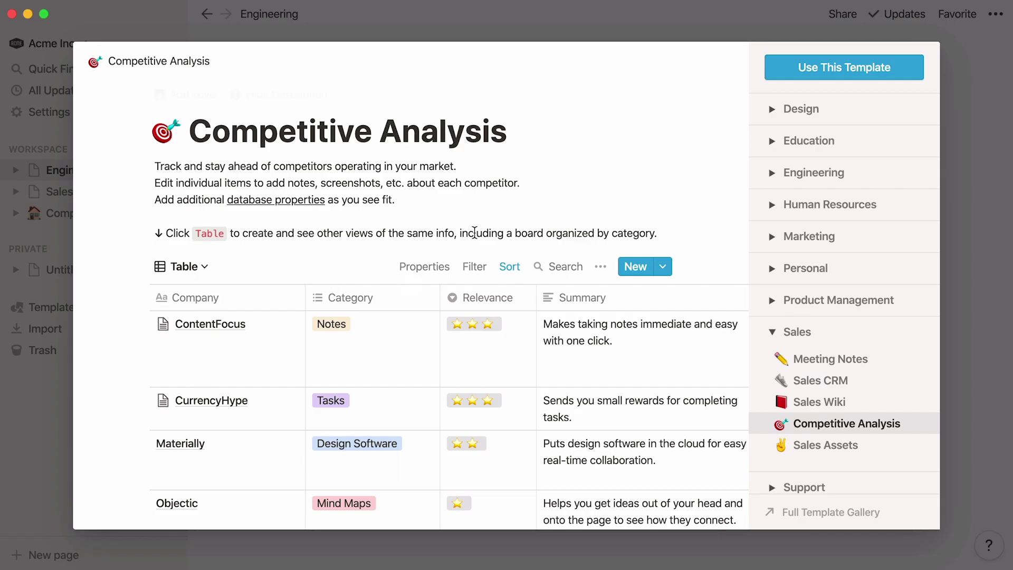
left_click(768, 173)
left_click(770, 242)
left_click(844, 67)
Fill the Sales page with the Sales Wiki template and delete the introductory paragraph below its title.
left_click(140, 193)
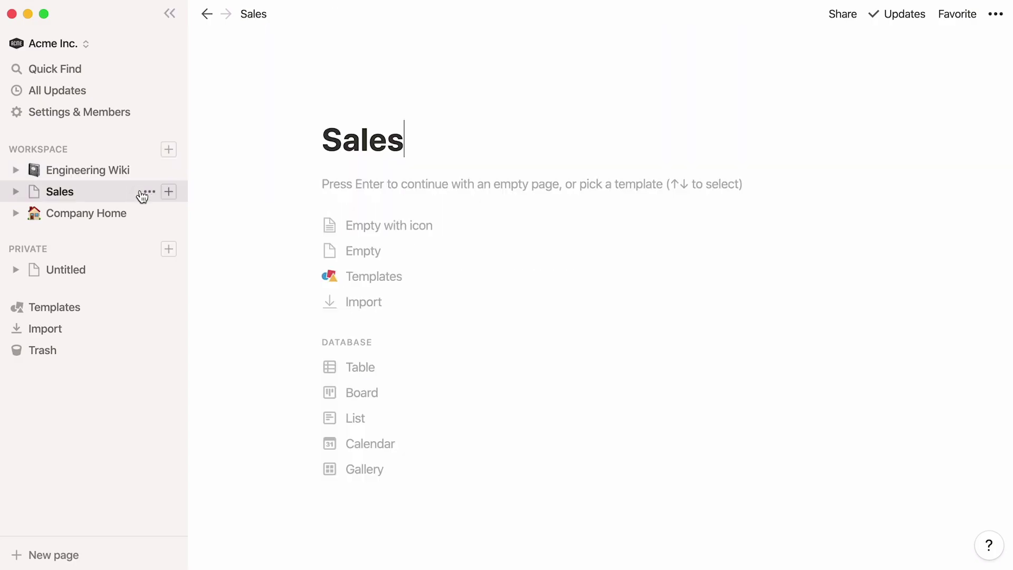
left_click(339, 283)
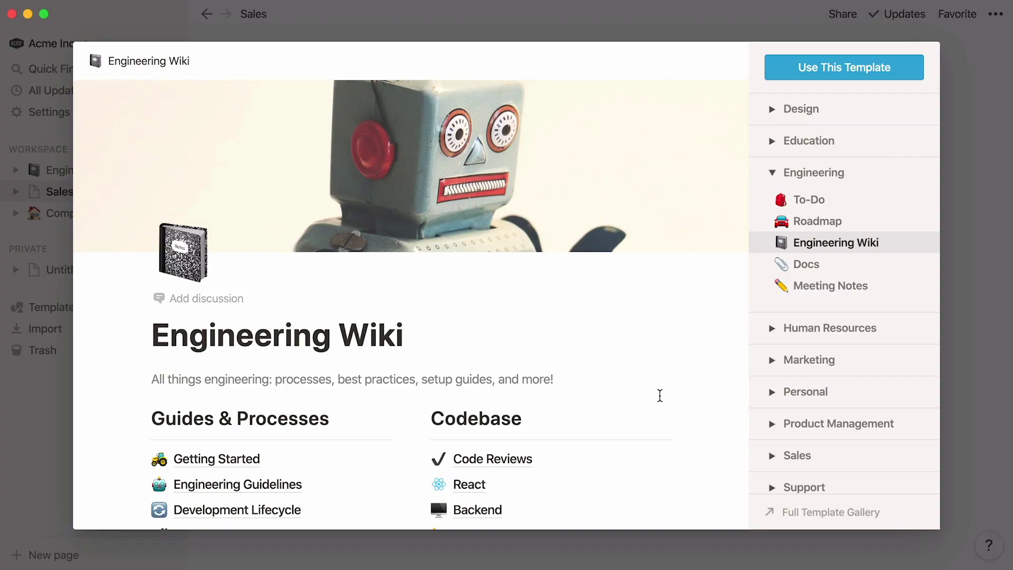
left_click(771, 455)
left_click(807, 457)
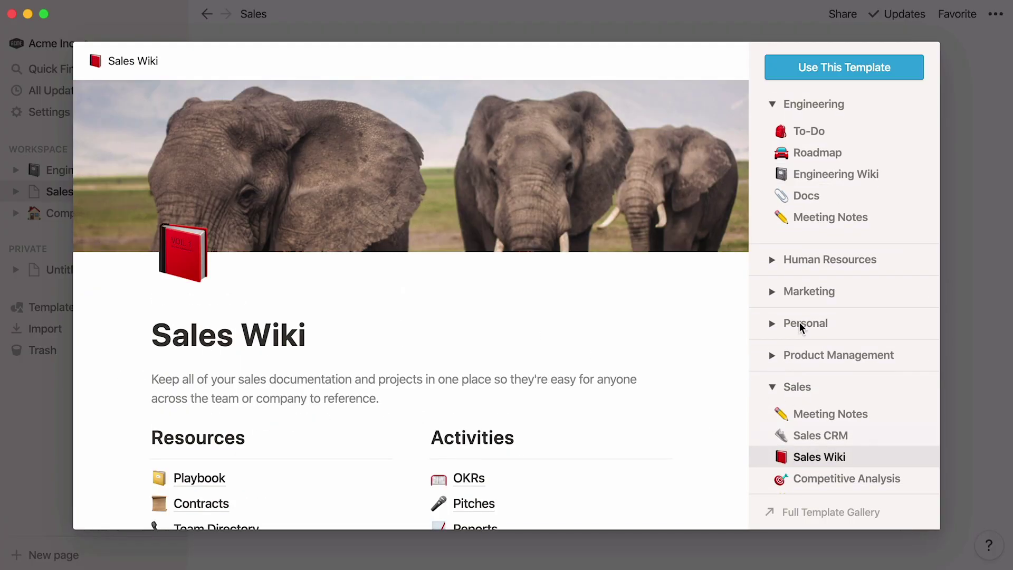
left_click(863, 72)
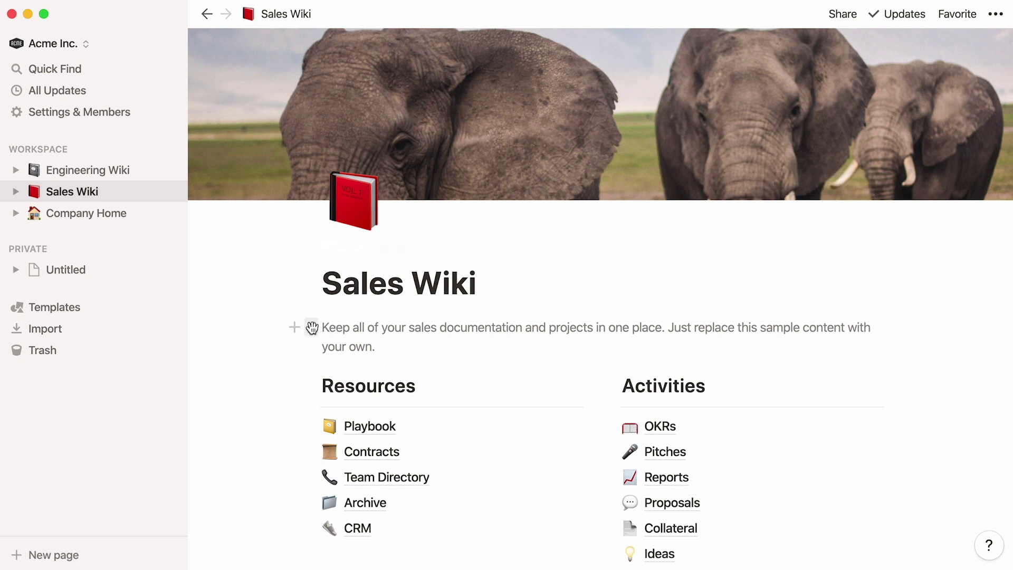
left_click(312, 327)
left_click(281, 245)
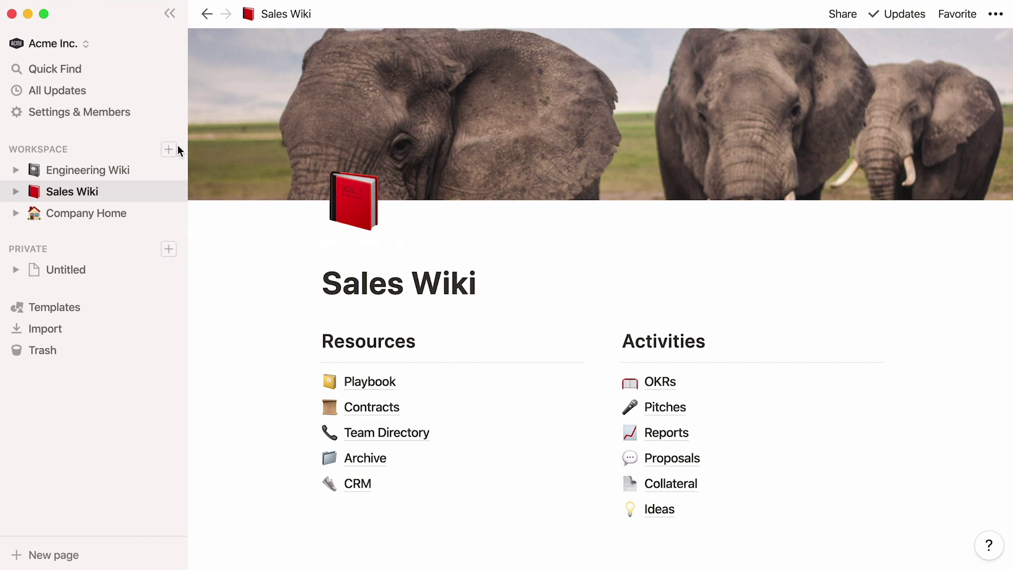
Add a top-level workspace page titled "Marketing Wiki" and give it the popcorn emoji as its icon.
left_click(169, 149)
type("Marketing Wiki")
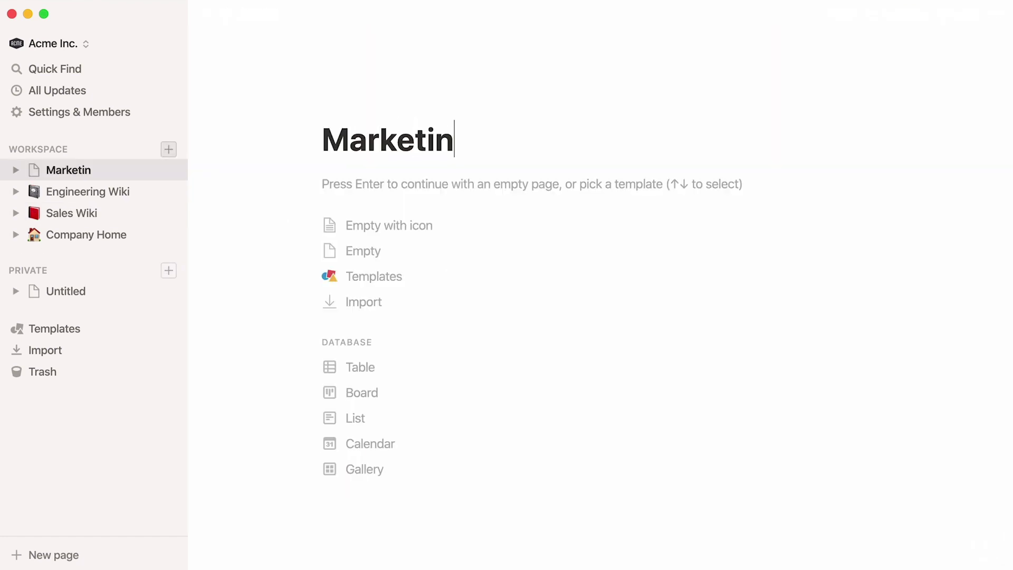
left_click(330, 226)
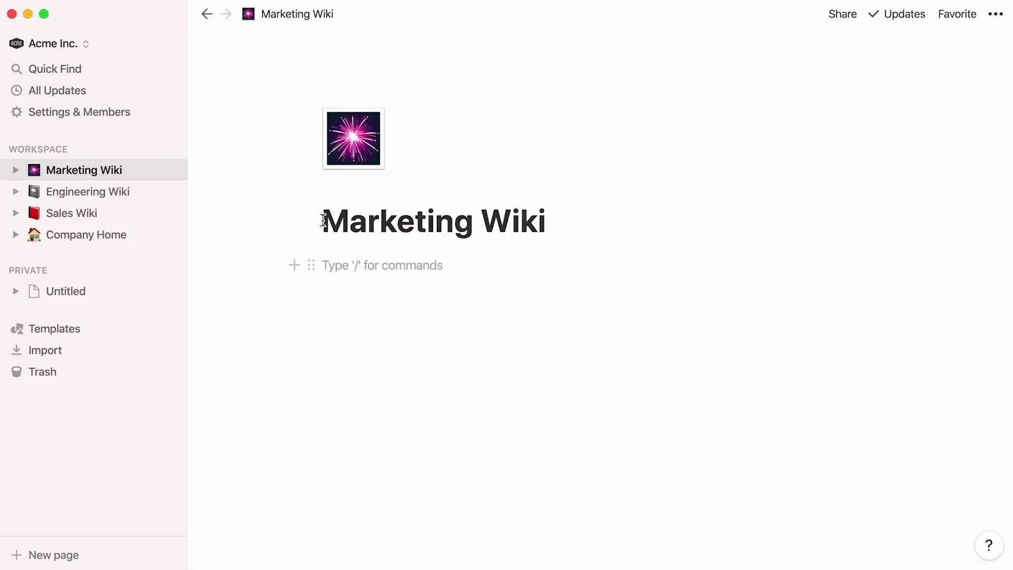
left_click(341, 158)
type("pop")
left_click(225, 337)
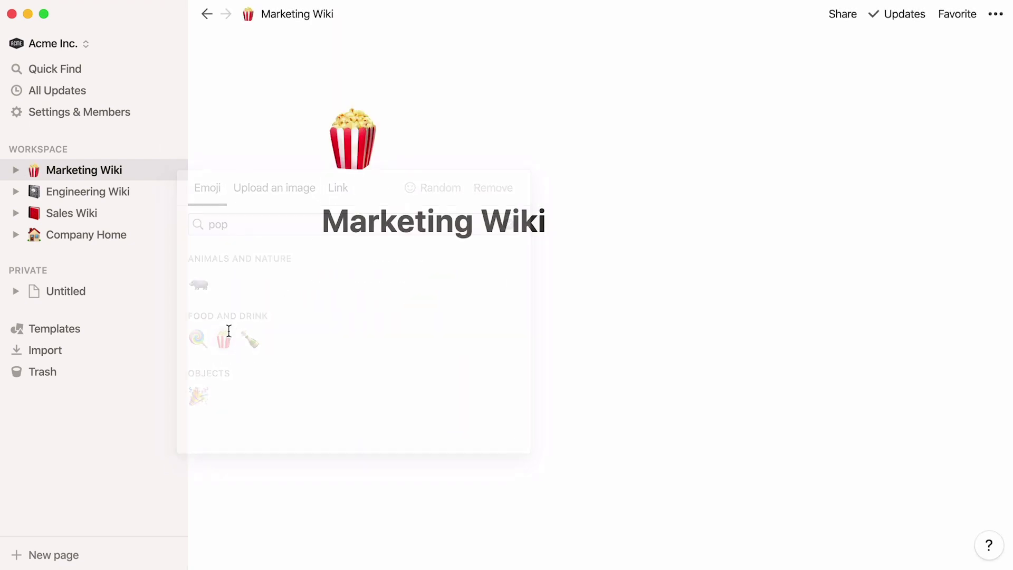
Add a top-level workspace page titled "Customer Success Wiki" and give it the butterfly emoji as its icon.
left_click(169, 149)
type("Customer Suc")
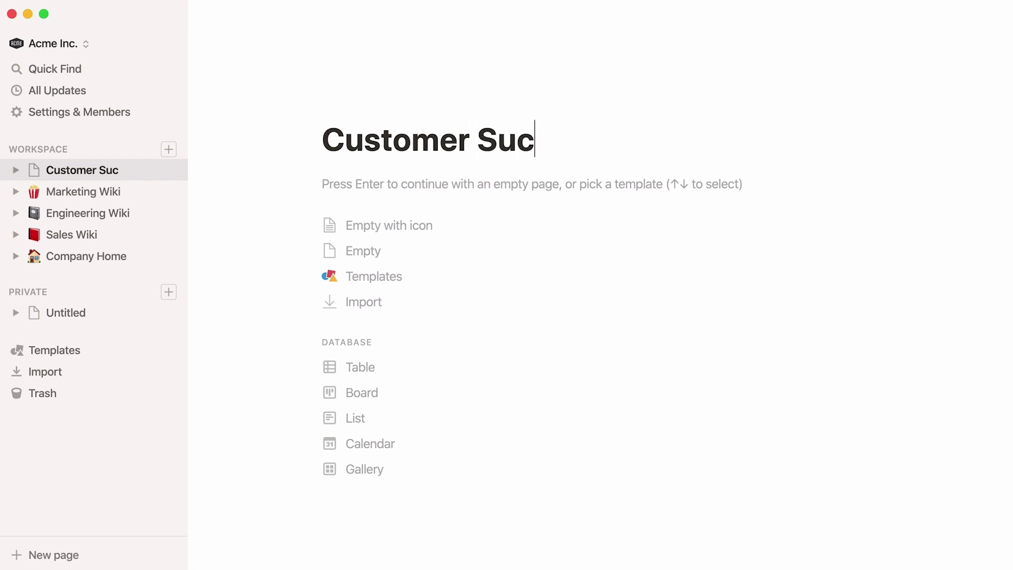
type("cess Wiki")
left_click(330, 226)
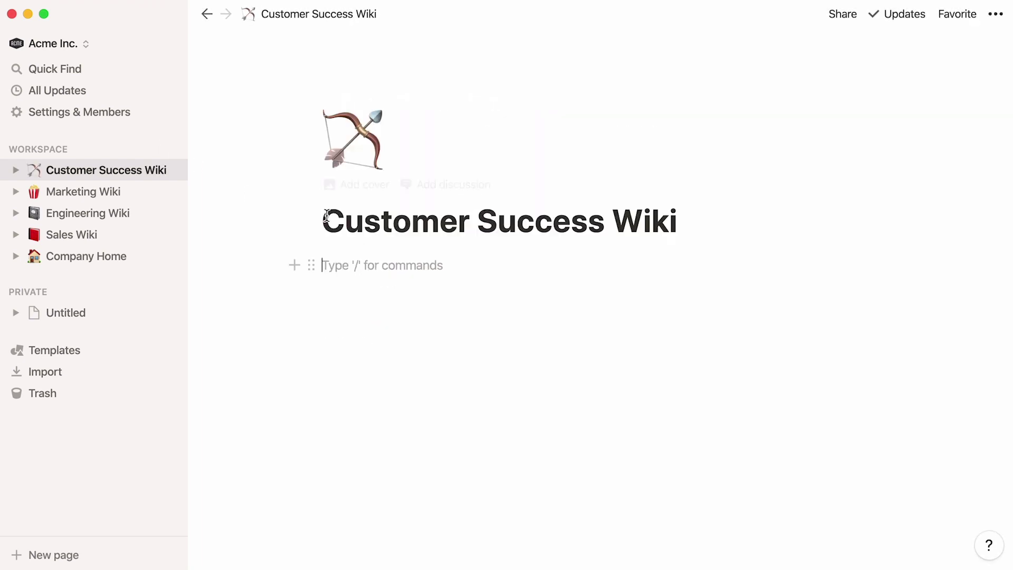
left_click(348, 161)
type("butterfly")
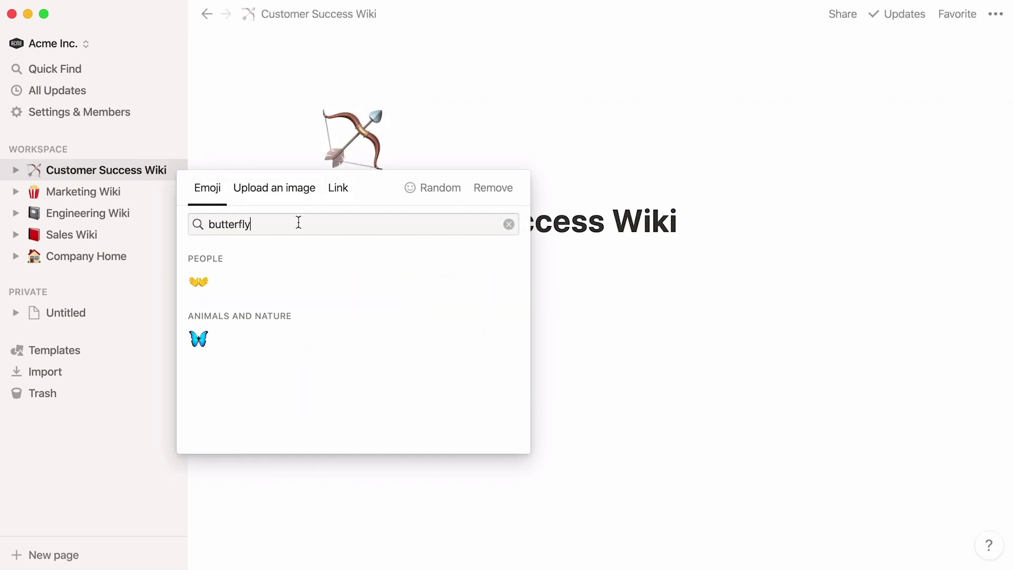
left_click(200, 338)
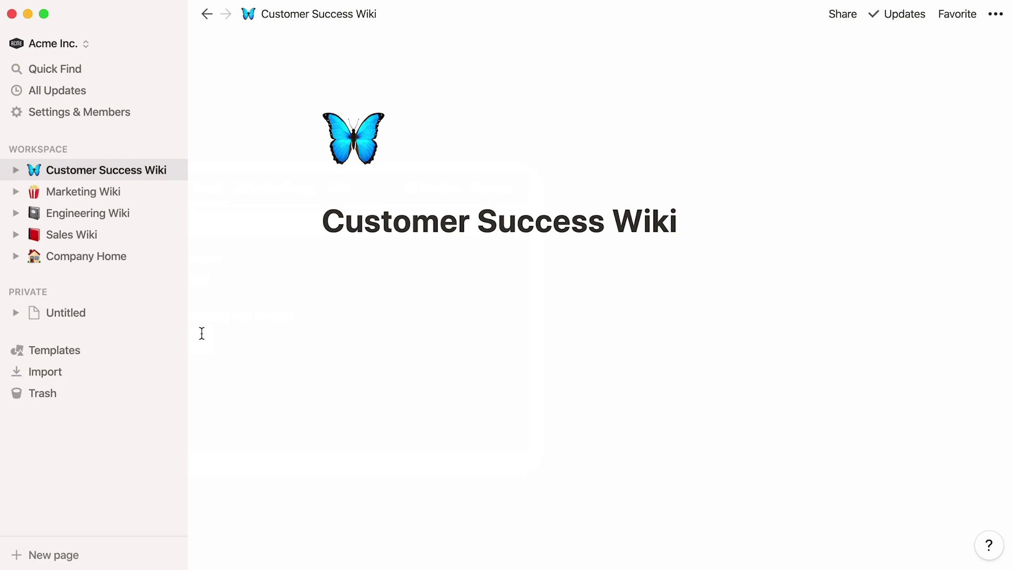
Look through the available embed block types in the body of the Customer Success Wiki page.
type("/embed")
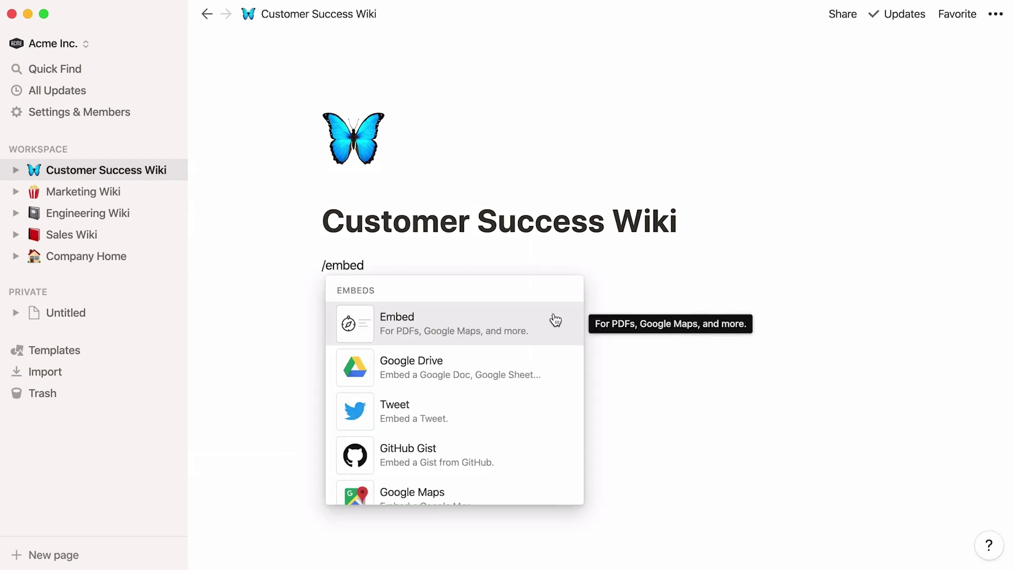
scroll(555, 320, "down", 5)
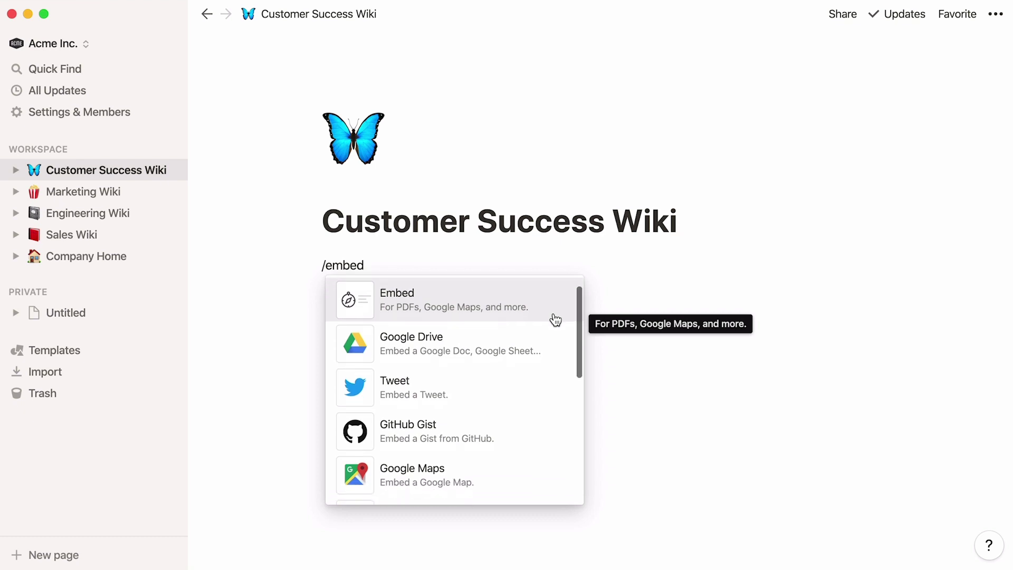
scroll(555, 320, "down", 6)
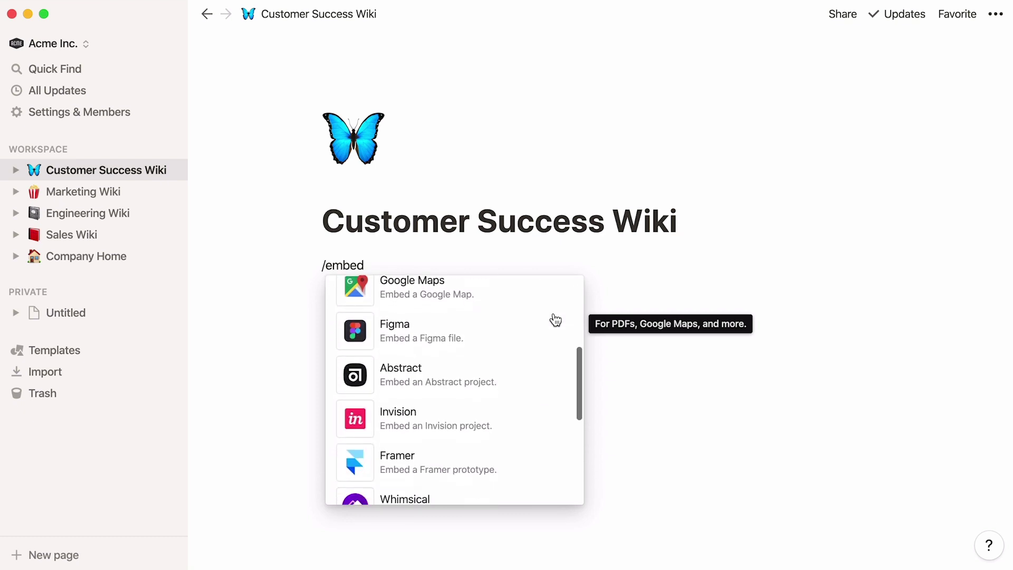
scroll(555, 320, "down", 3)
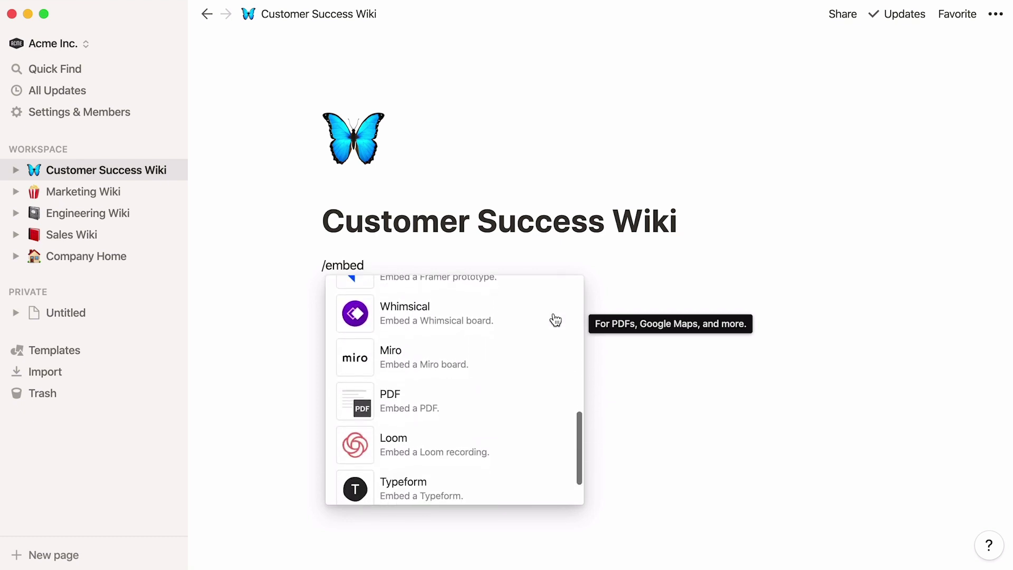
key("BackSpace")
key("BackSpace")
key("BackSpace")
key("BackSpace")
key("BackSpace")
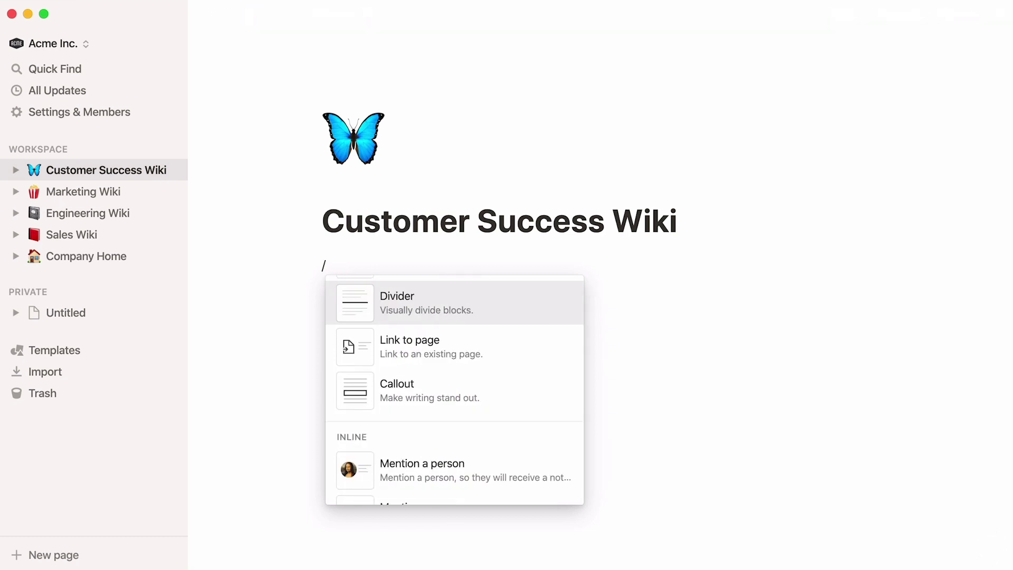
Search the block types for figma, loom and miro, and clear the line without inserting a block.
type("figma")
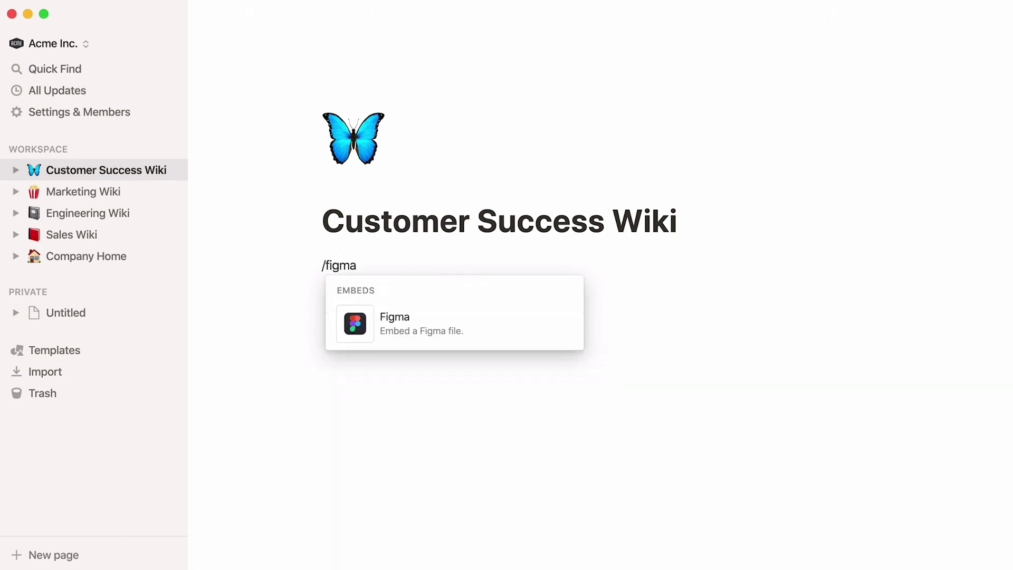
key("BackSpace")
key("BackSpace")
key("BackSpace")
key("BackSpace")
key("BackSpace")
type("loom")
key("BackSpace")
key("BackSpace")
key("BackSpace")
key("BackSpace")
type("miro")
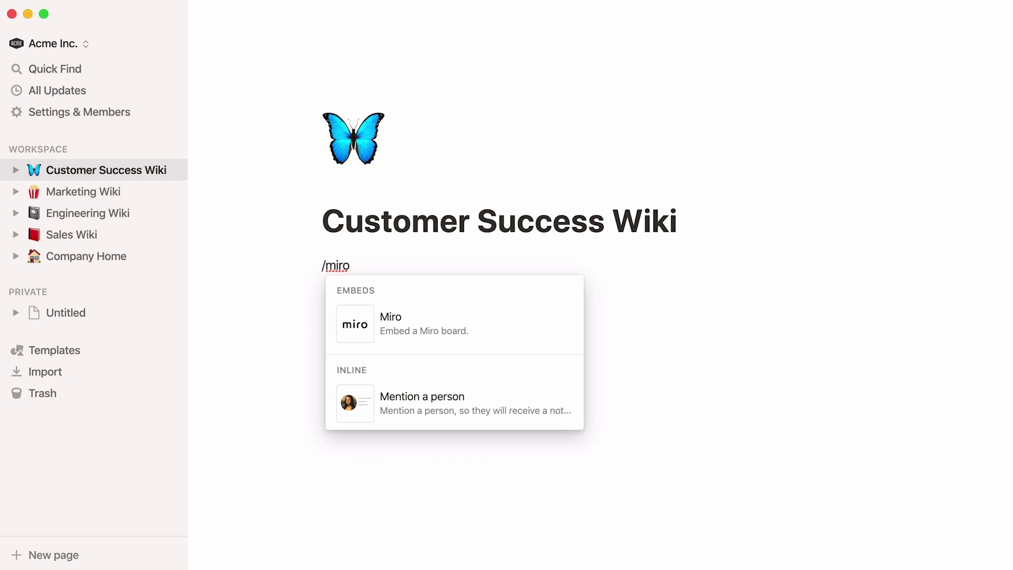
key("BackSpace")
key("BackSpace")
key("BackSpace")
key("BackSpace")
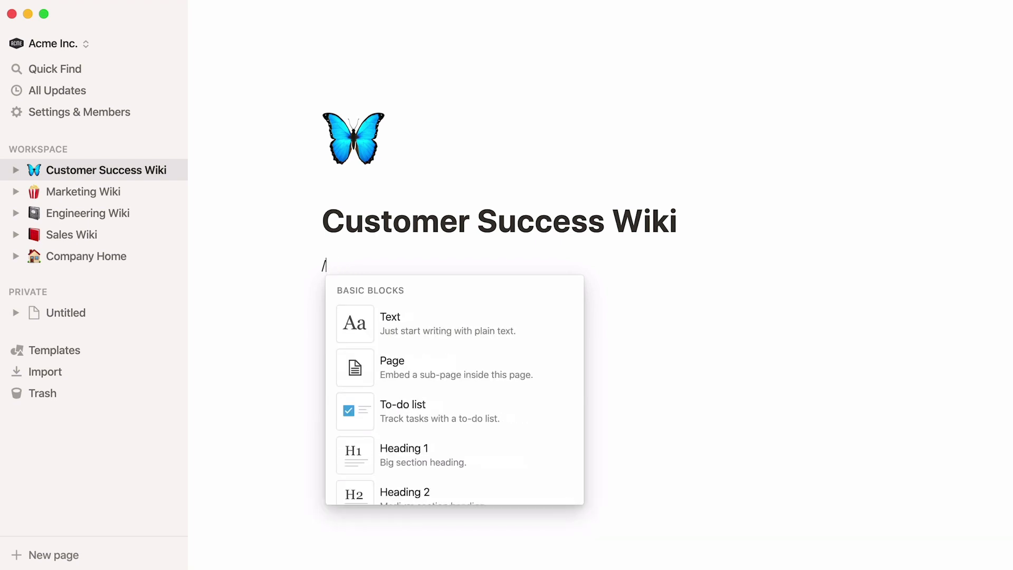
key("BackSpace")
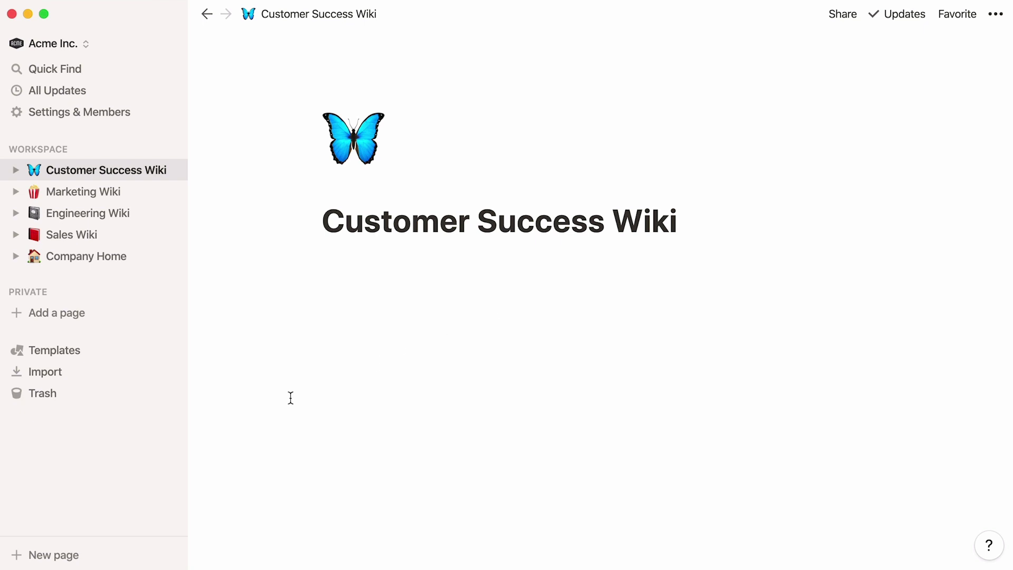
Create a new page from the Meeting Notes template in the Design category.
left_click(54, 550)
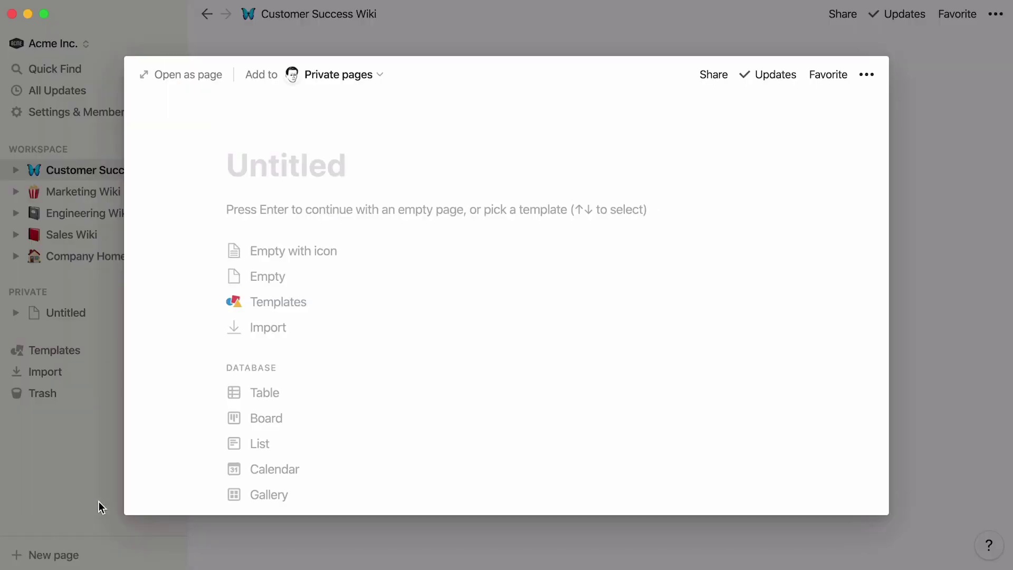
left_click(305, 303)
left_click(773, 110)
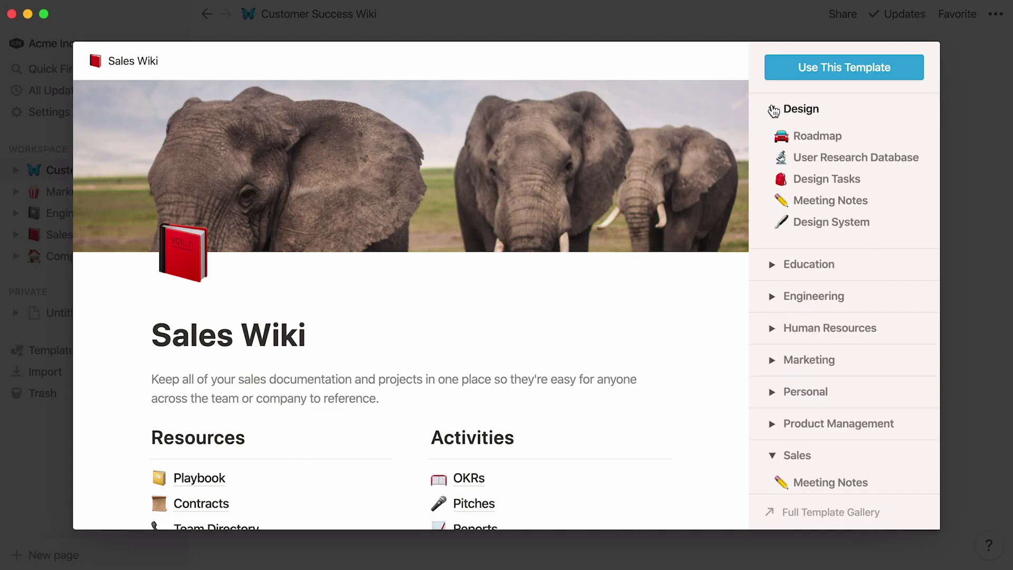
left_click(771, 201)
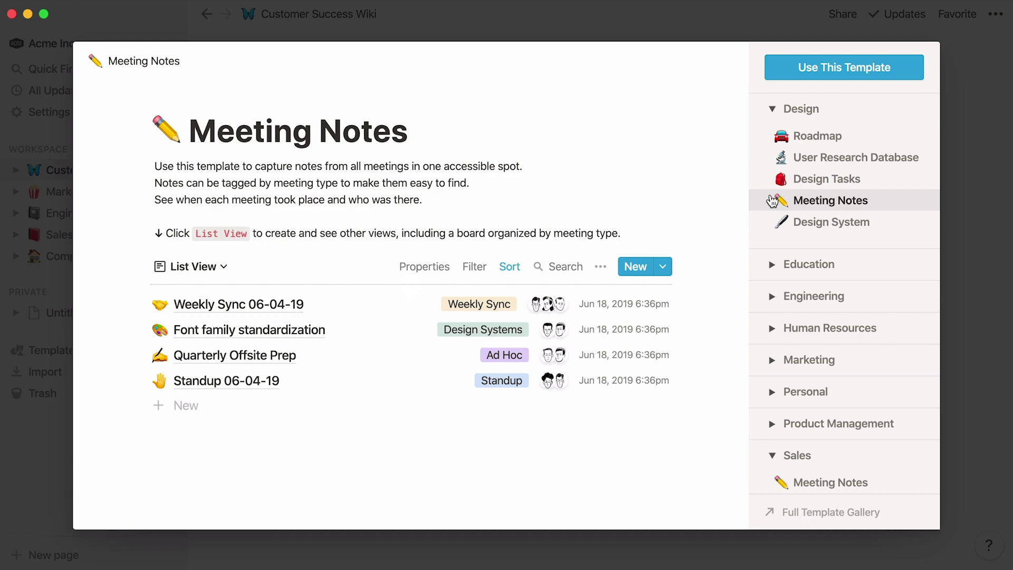
left_click(822, 68)
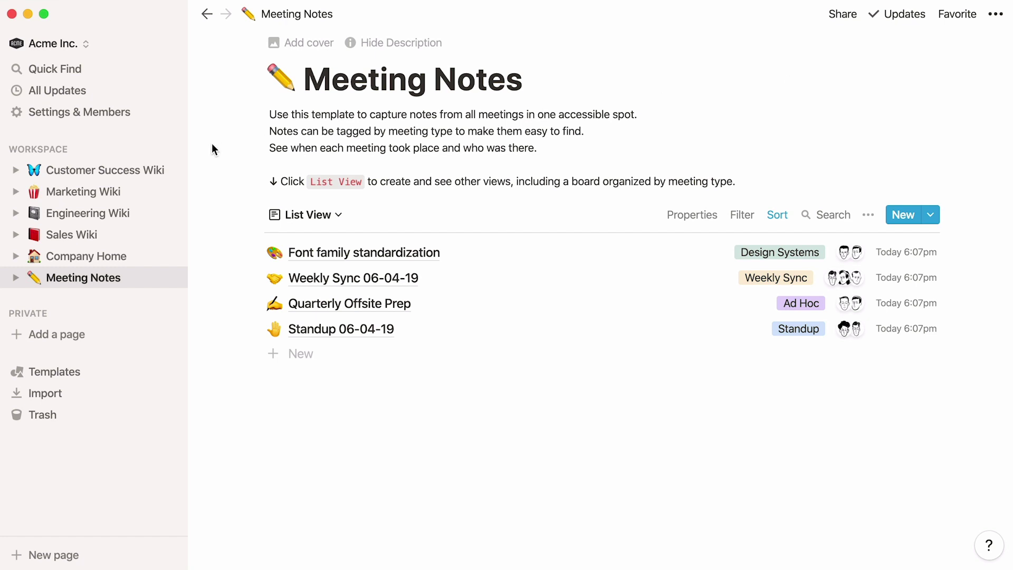
Add a top-level workspace page from the Docs template in the Product Management category.
left_click(169, 150)
left_click(340, 267)
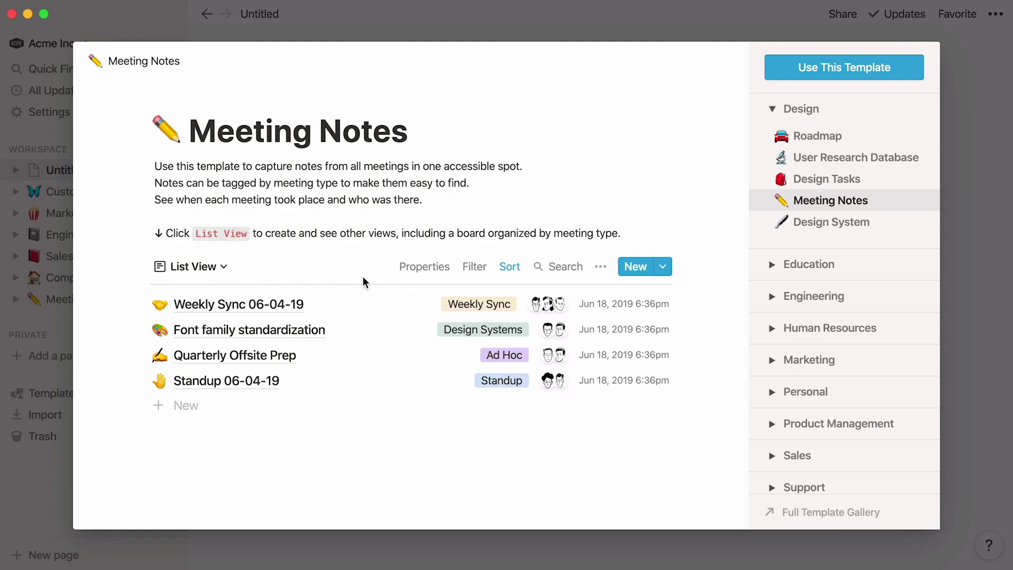
left_click(781, 422)
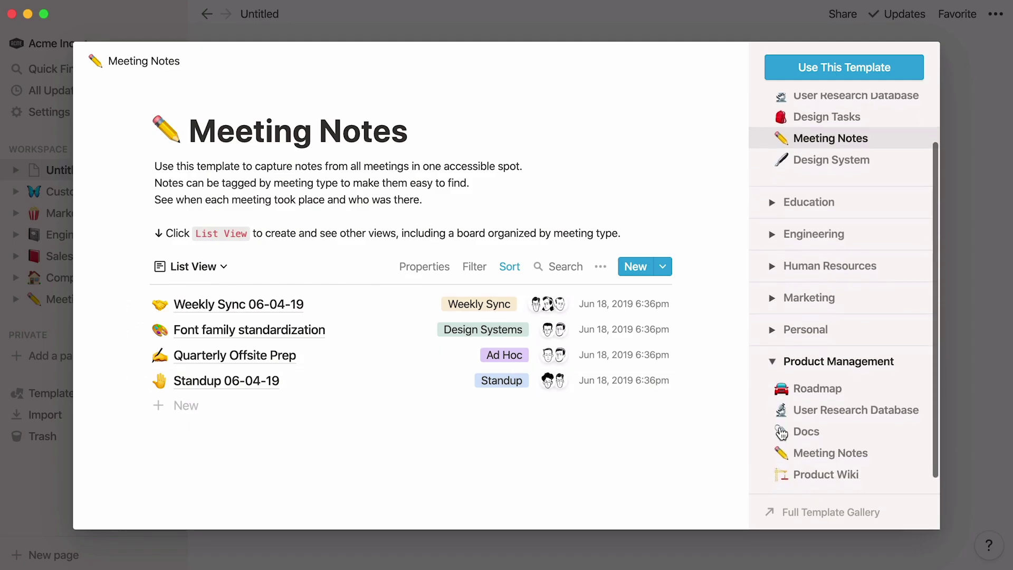
left_click(797, 428)
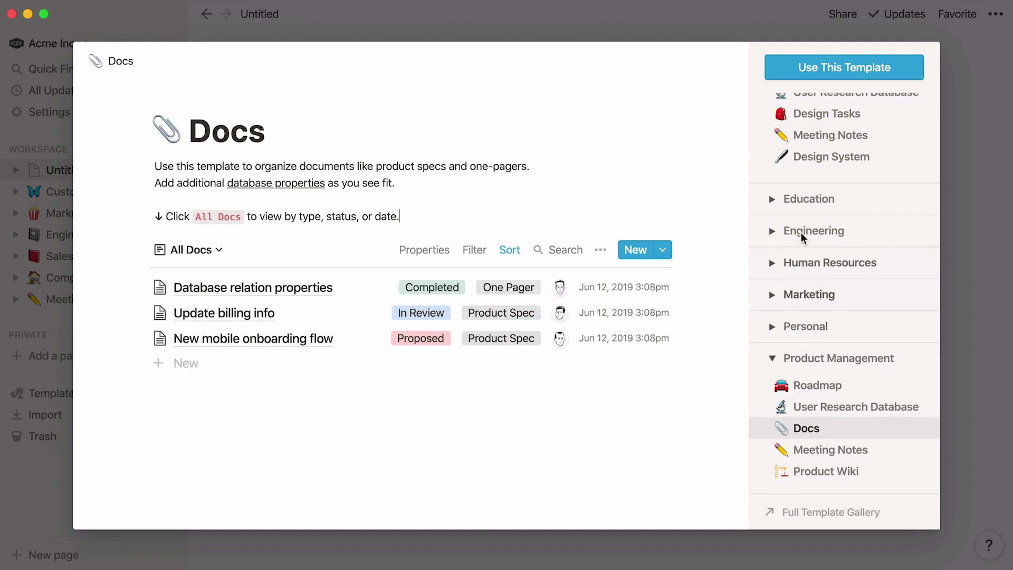
left_click(843, 68)
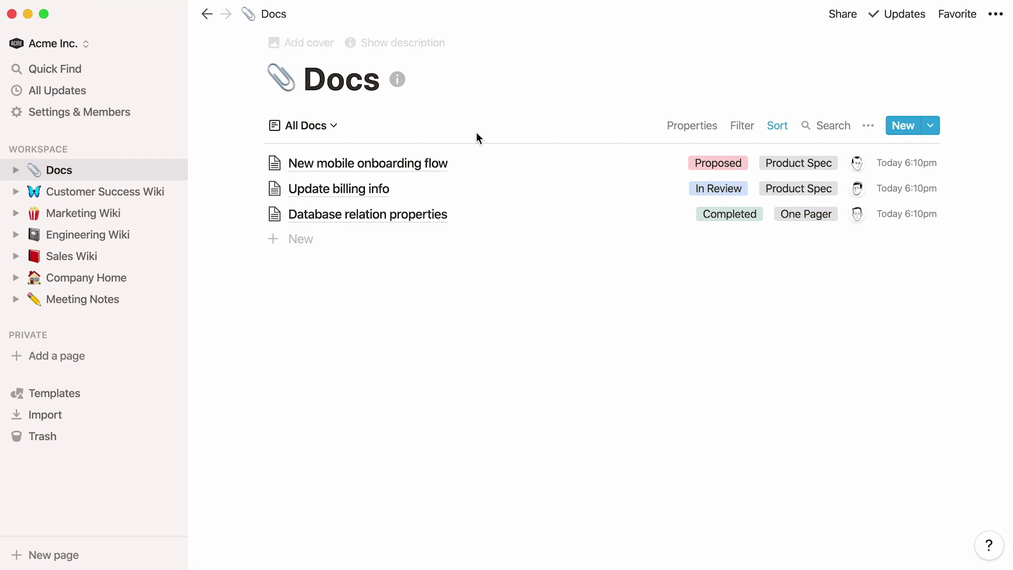
Add a top-level workspace page from the Roadmap template in the Product Management category.
left_click(172, 149)
left_click(371, 278)
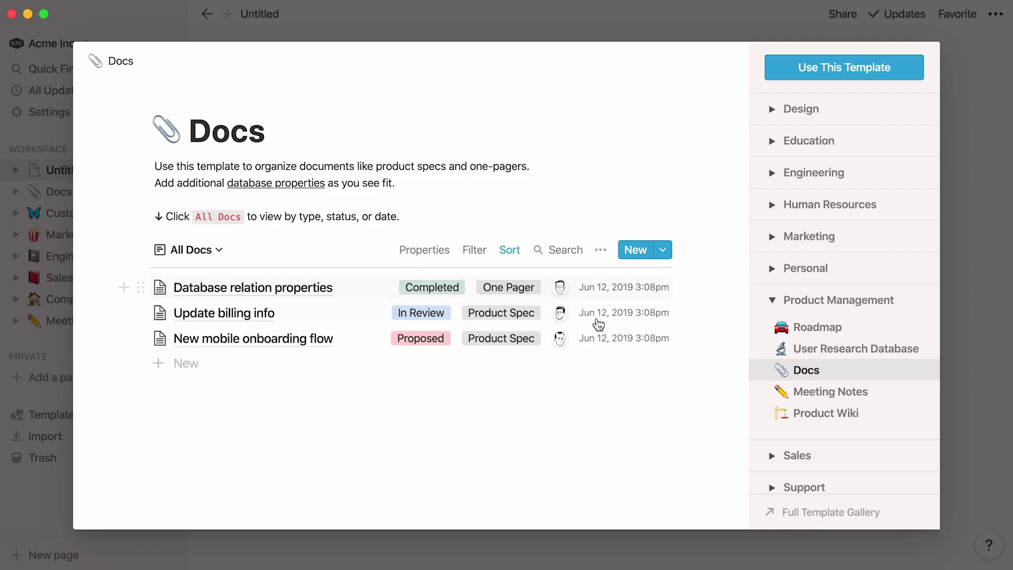
left_click(778, 327)
left_click(813, 75)
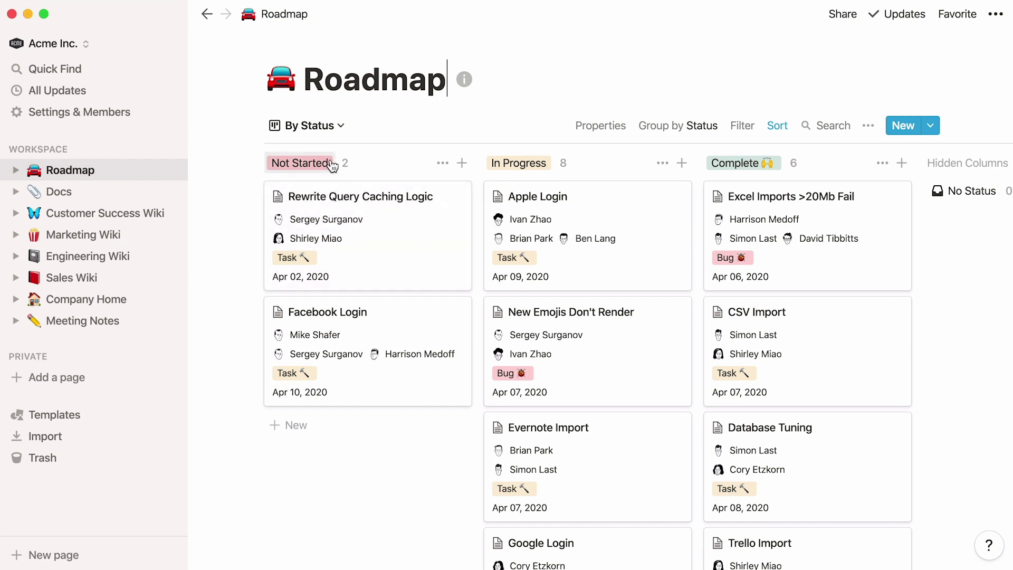
Open the "Rewrite Query Caching Logic" card on the Roadmap board and examine its properties and content.
left_click(368, 216)
scroll(180, 320, "down", 3)
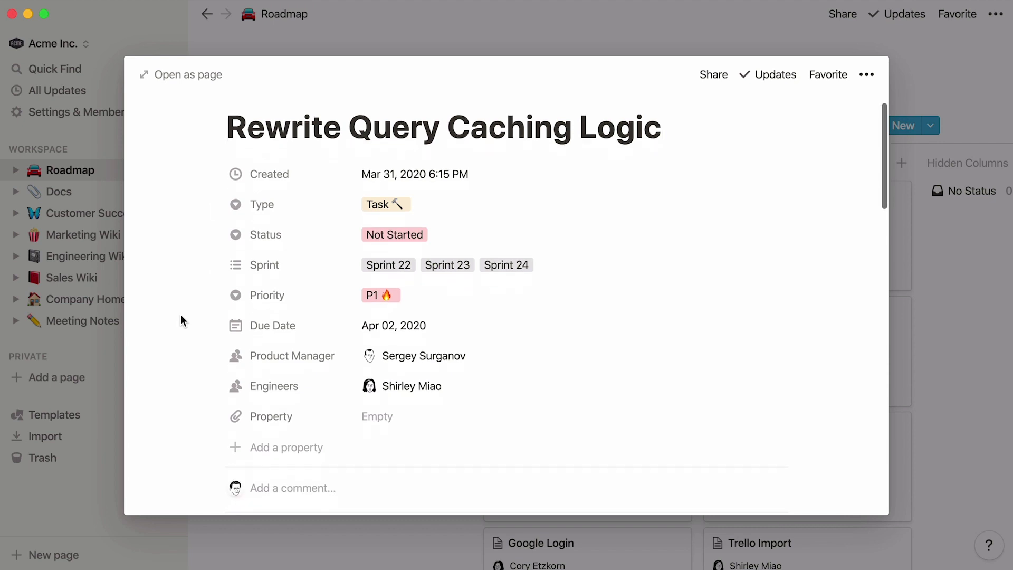
scroll(181, 315, "down", 5)
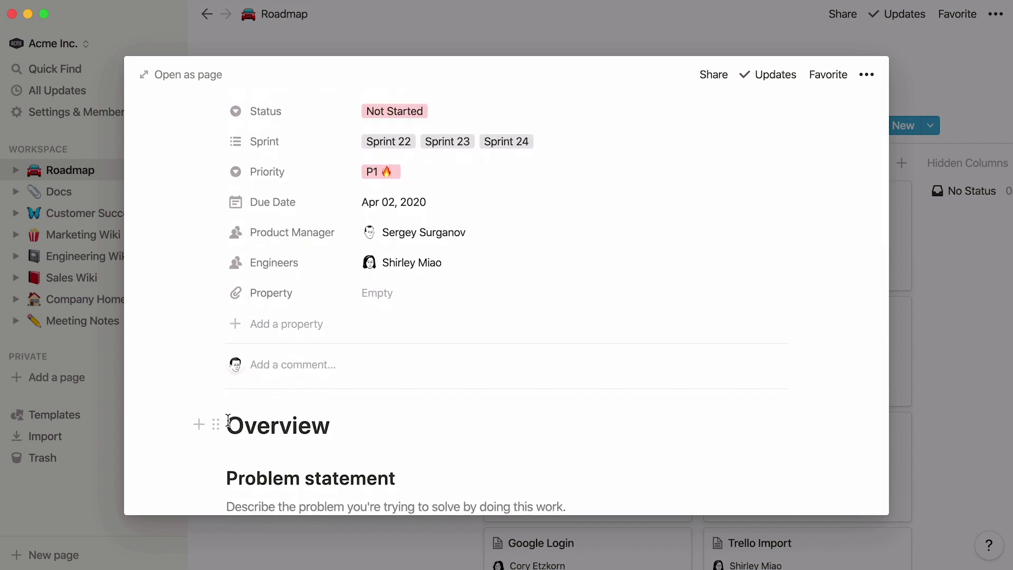
Insert a mention linking to the Engineering Wiki page above the Overview heading in the card.
left_click(227, 416)
type("@engineering")
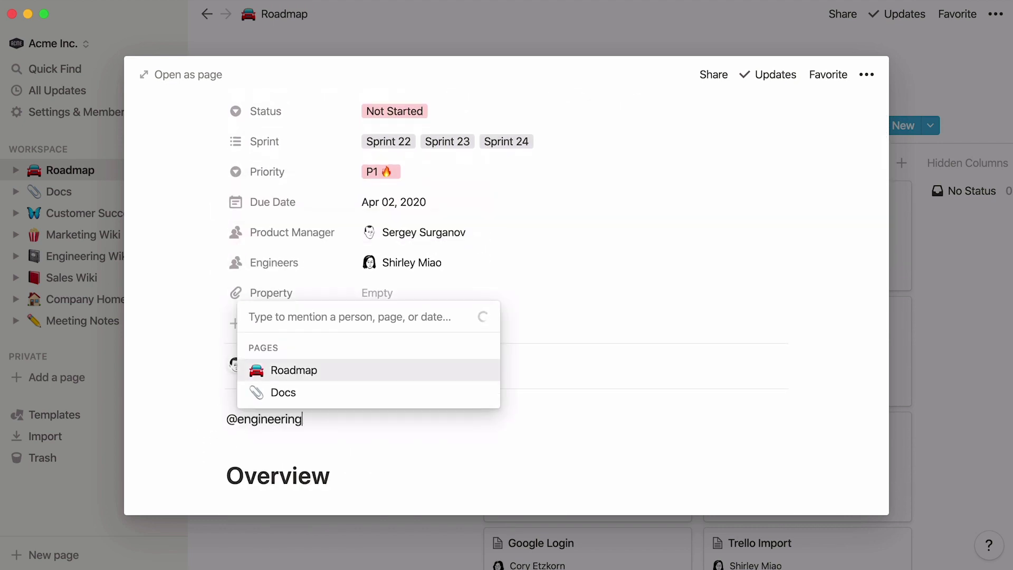
key("Return")
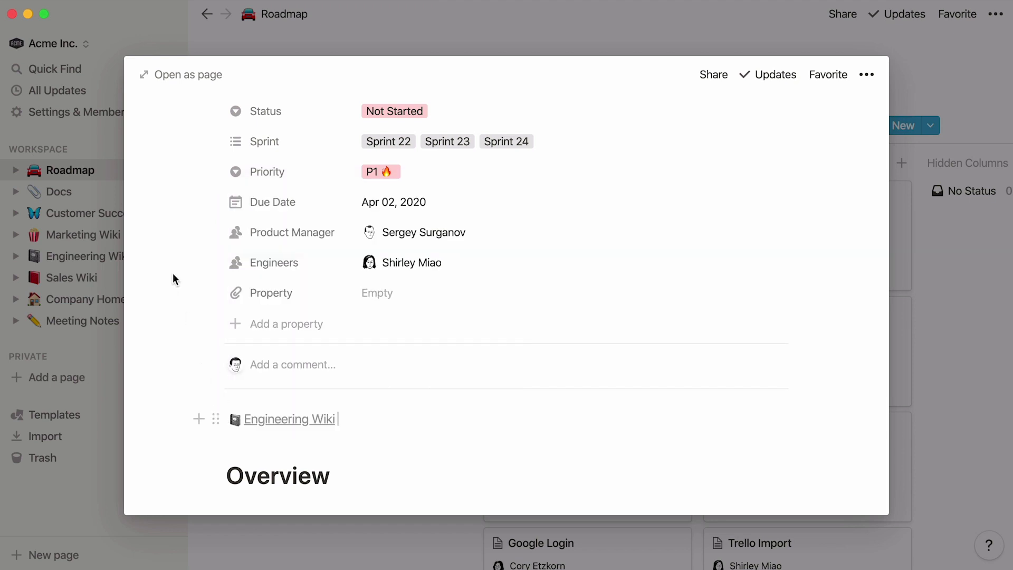
Set the card's Priority to P2 and add a second person to its Product Manager property.
scroll(172, 270, "up", 3)
scroll(172, 271, "up", 3)
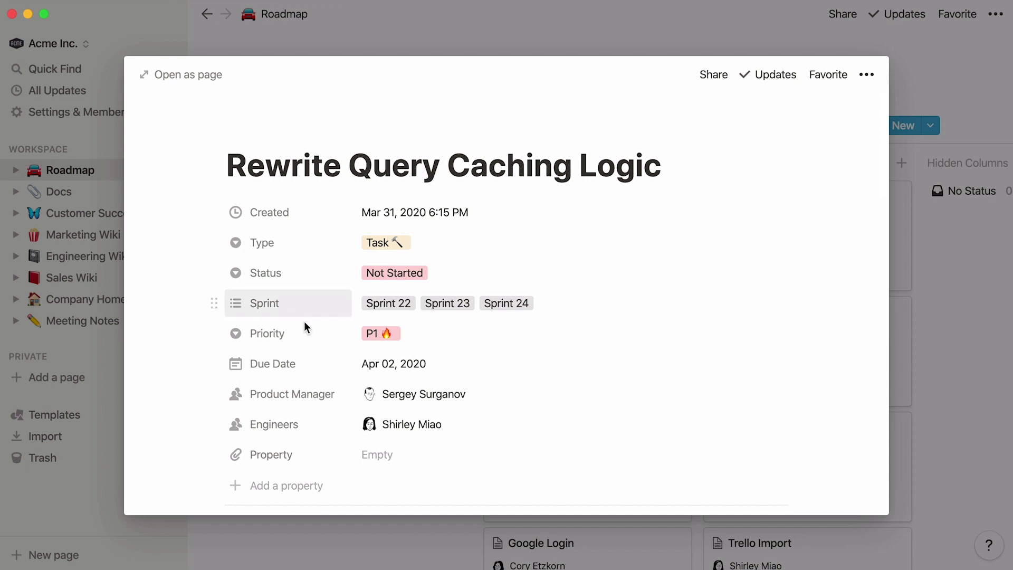
left_click(380, 335)
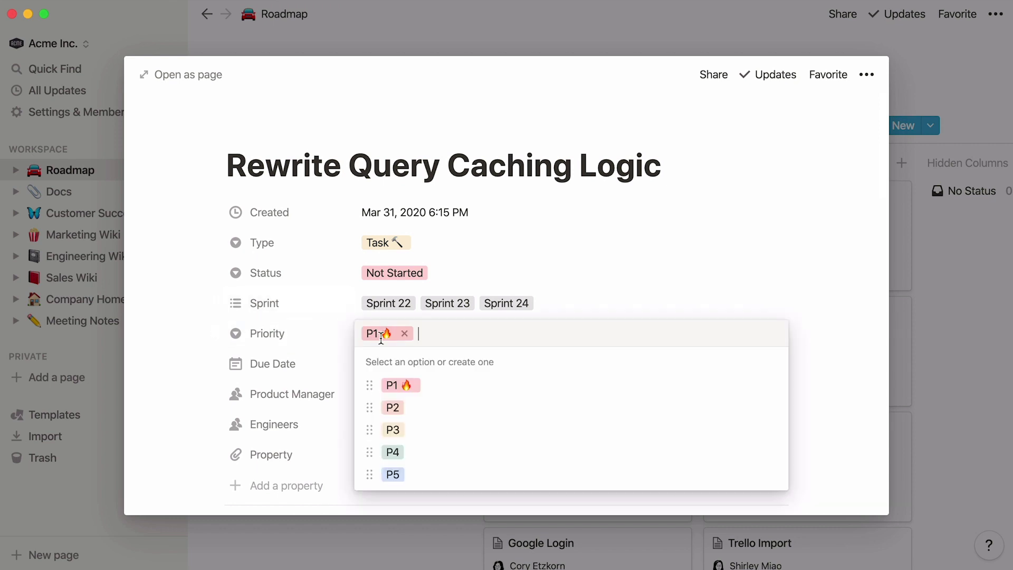
left_click(393, 408)
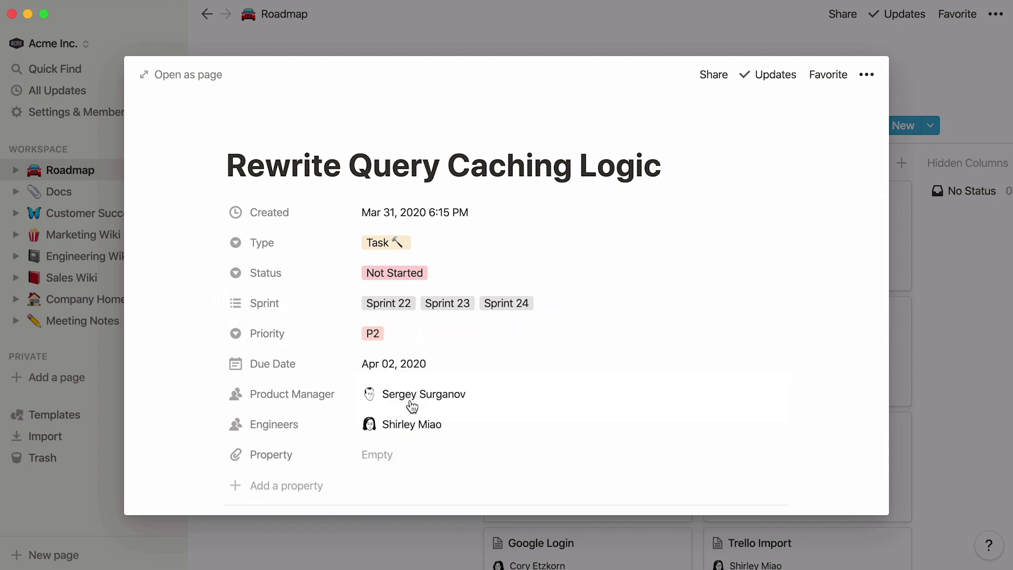
left_click(412, 406)
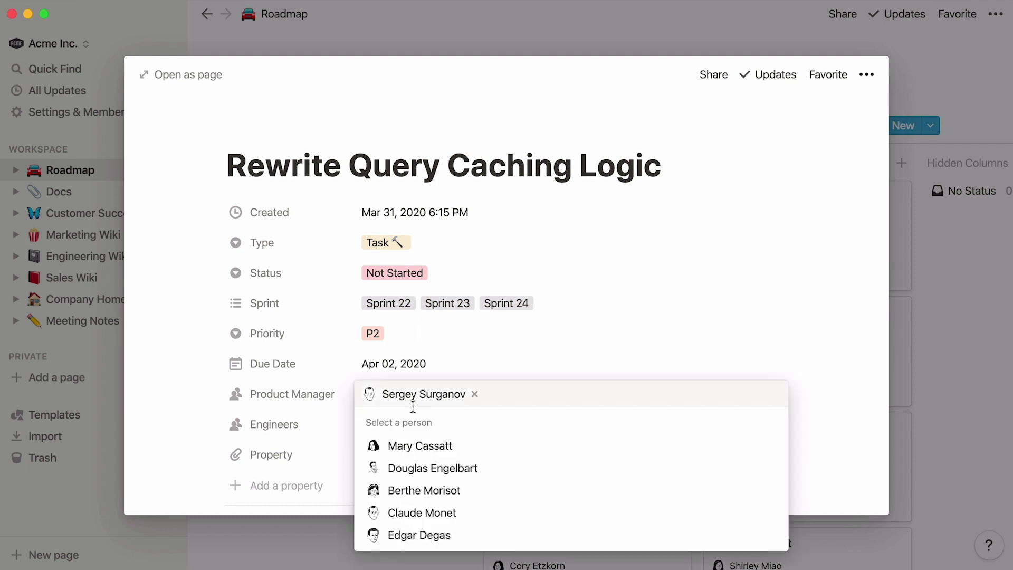
left_click(464, 468)
left_click(596, 315)
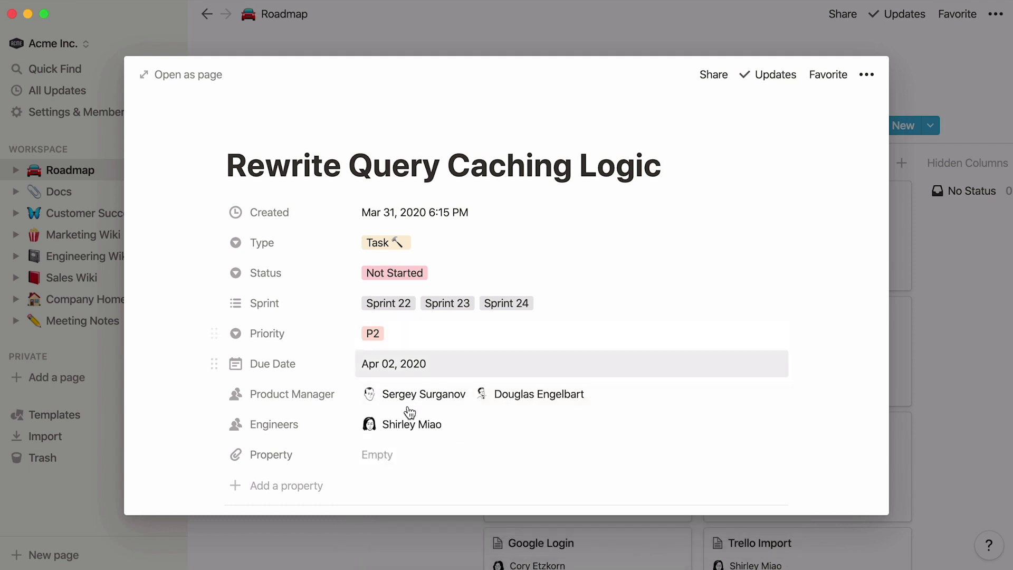
Close the card and move "Rewrite Query Caching Logic" from Not Started to the In Progress column.
left_click(359, 454)
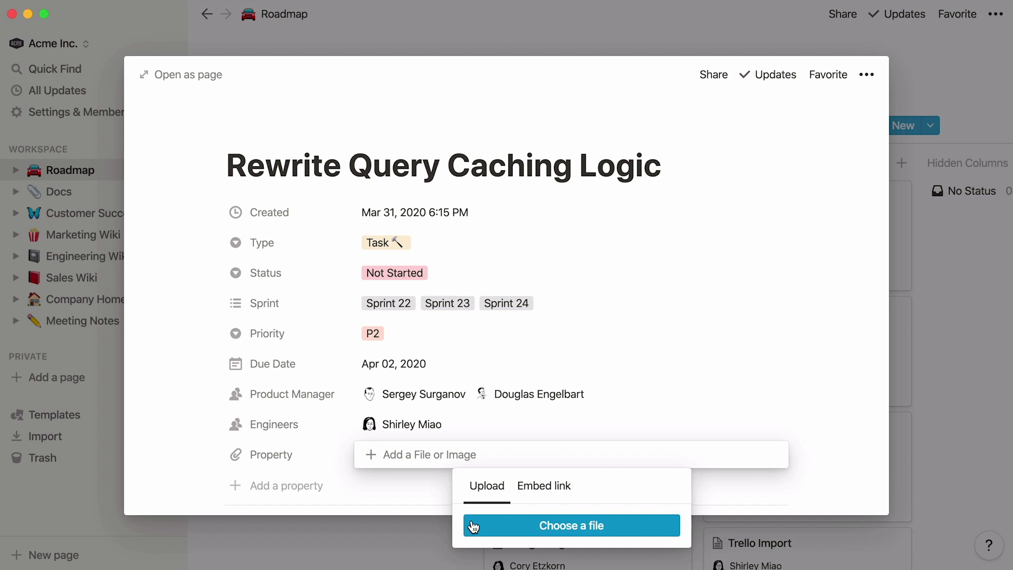
left_click(346, 544)
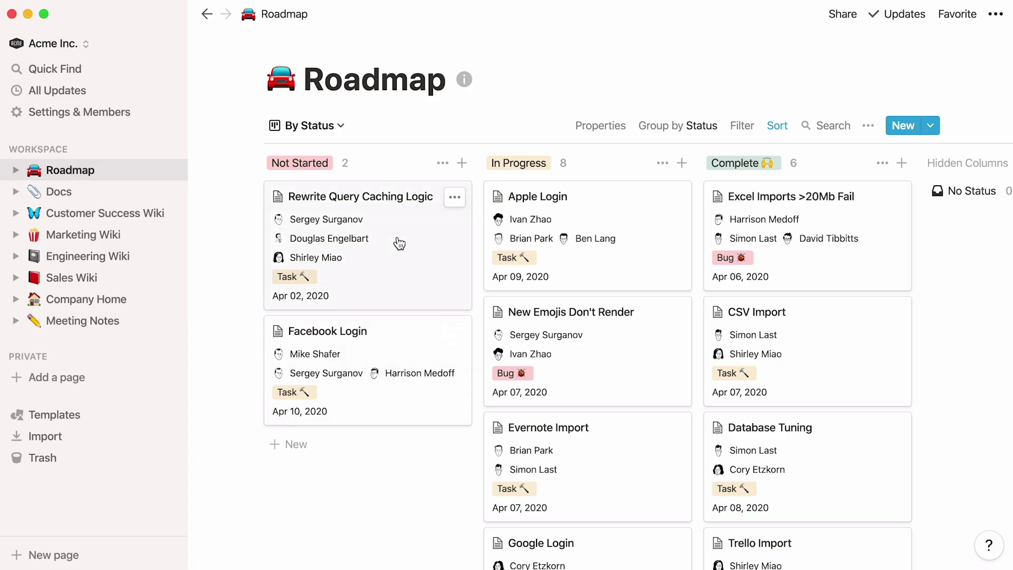
left_click_drag(399, 243, 527, 189)
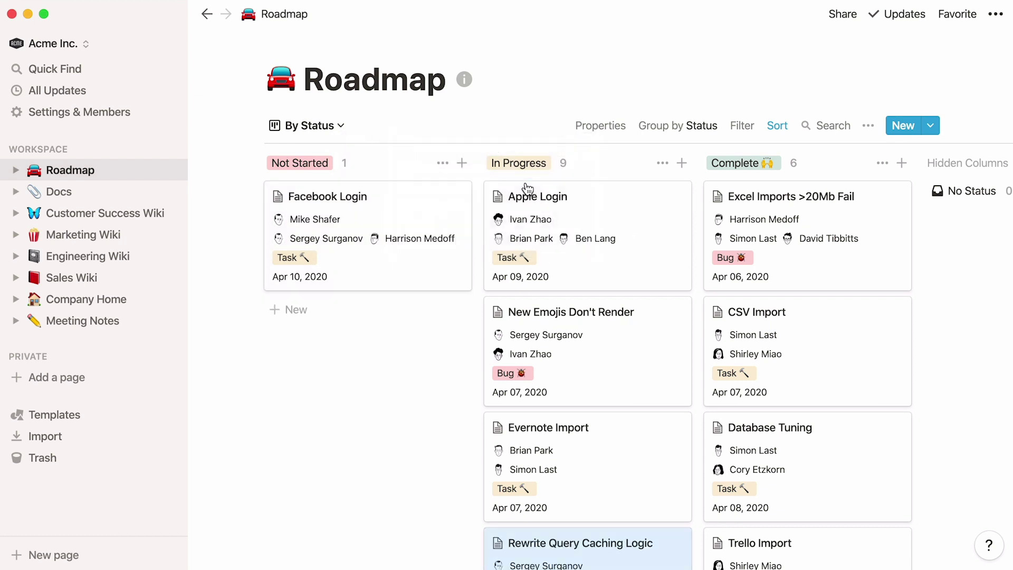
Try grouping the Roadmap board by Product Manager, by Engineers and by Priority.
left_click(681, 138)
left_click(736, 224)
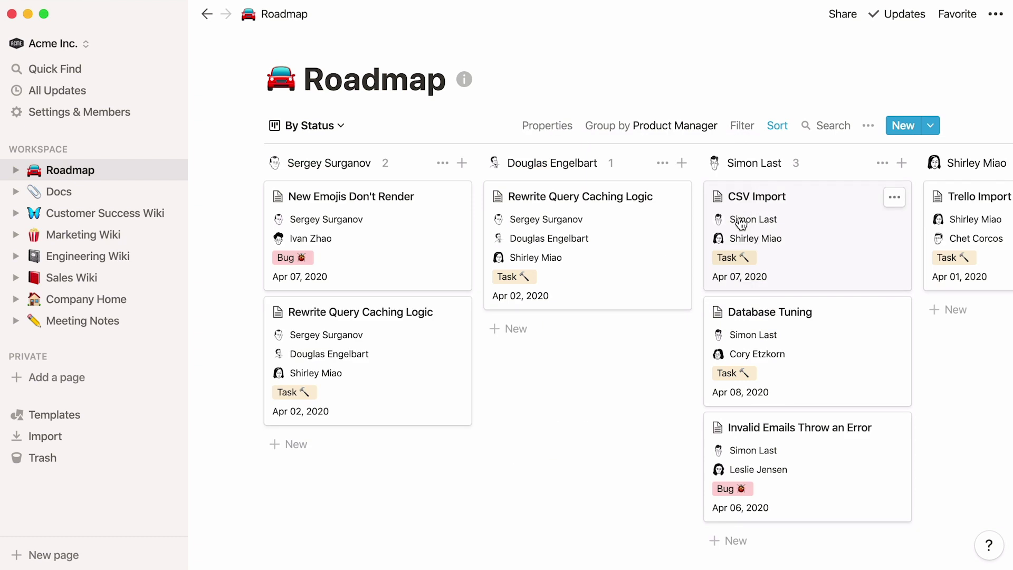
left_click(688, 138)
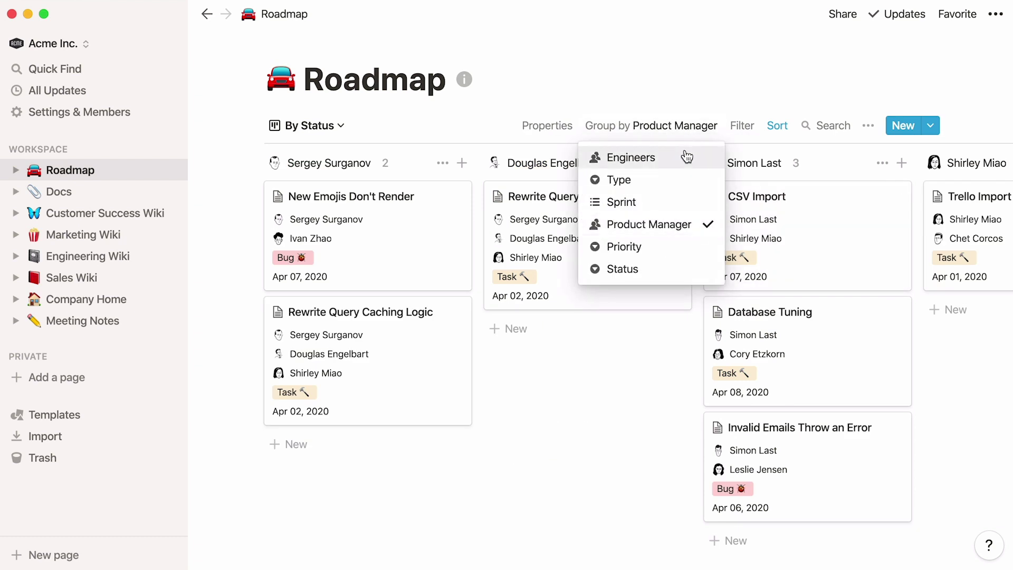
left_click(685, 156)
left_click(686, 137)
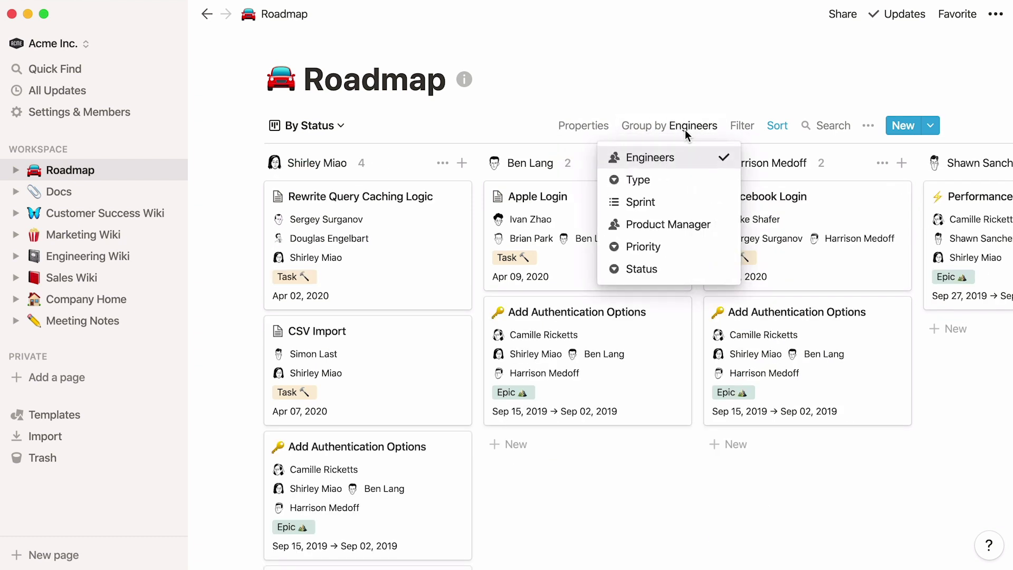
left_click(685, 247)
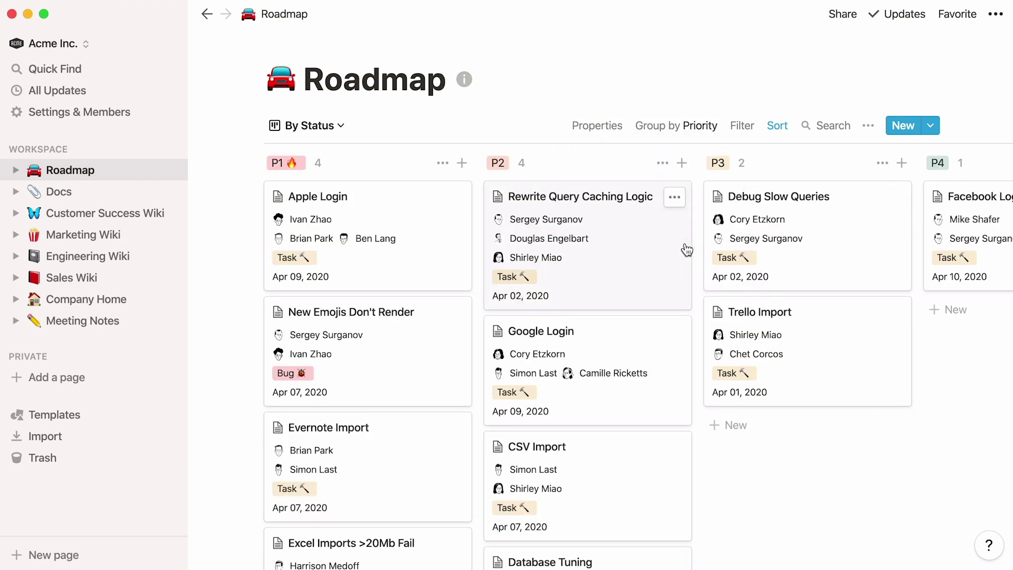
Switch the Roadmap to the Due Dates calendar view and look over the scheduled items.
left_click(332, 127)
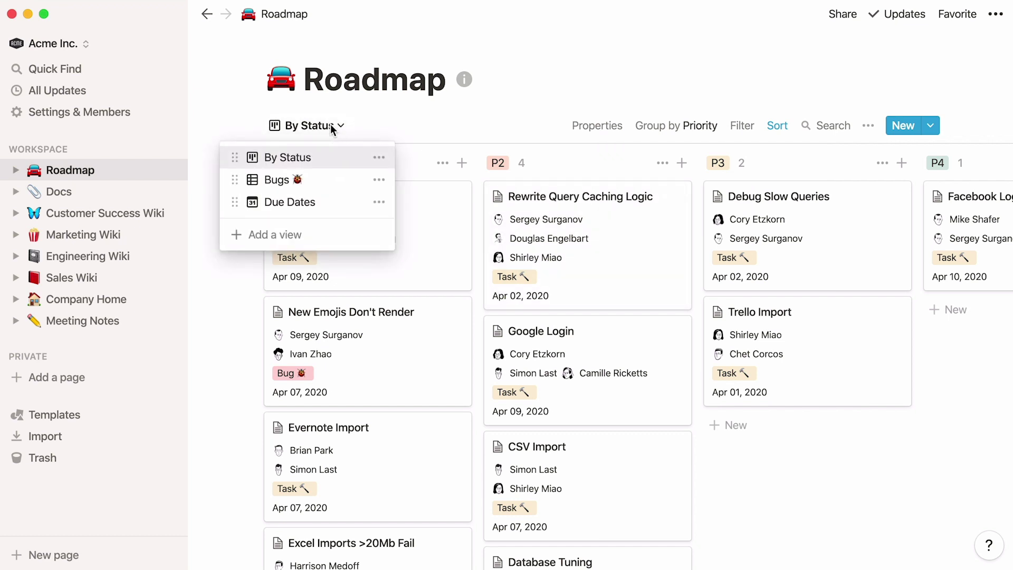
left_click(332, 203)
scroll(215, 284, "down", 3)
scroll(214, 283, "down", 4)
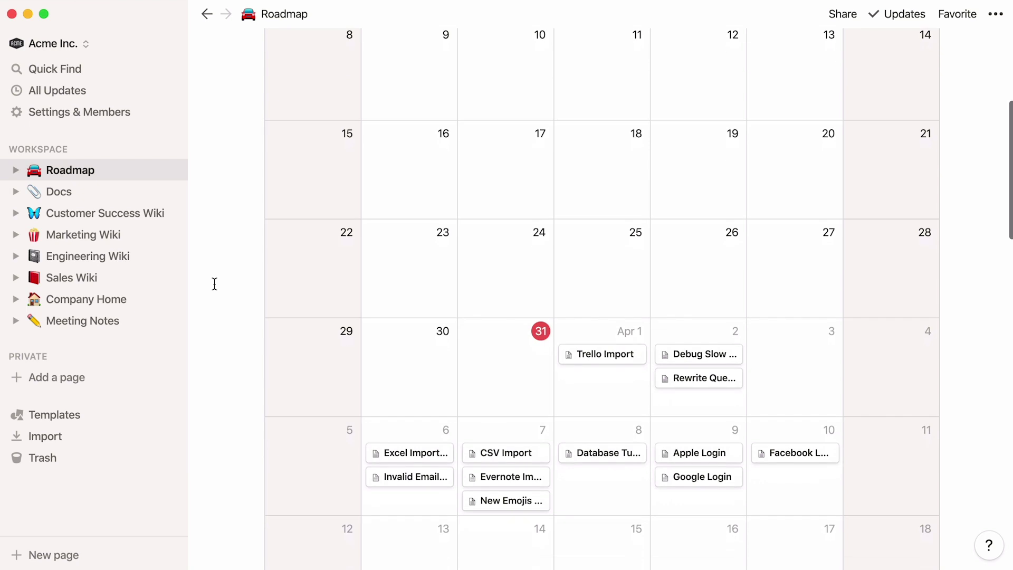
scroll(214, 284, "up", 6)
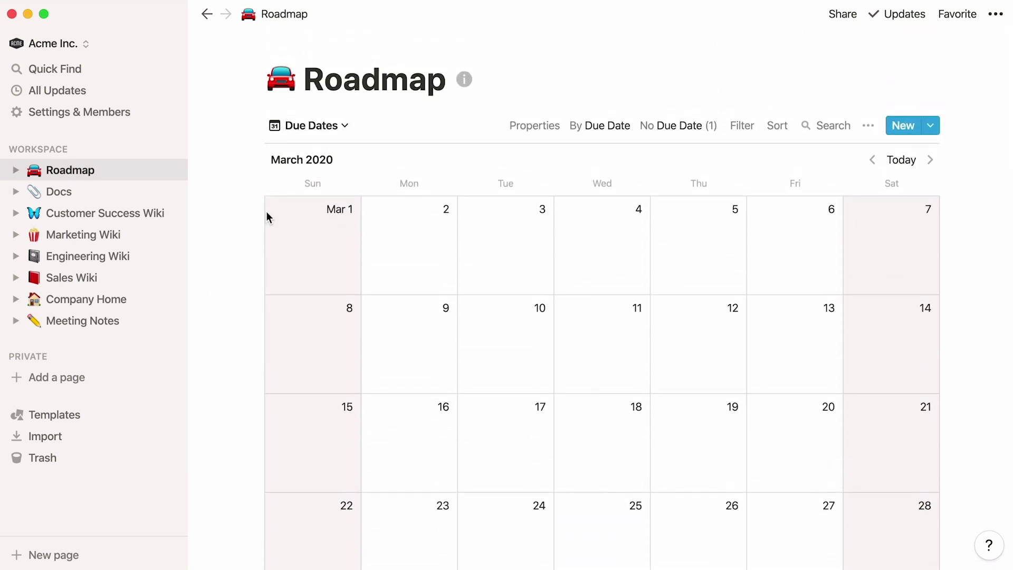
Switch the Roadmap to the Bugs table view and inspect the filter applied to it.
left_click(328, 128)
left_click(333, 182)
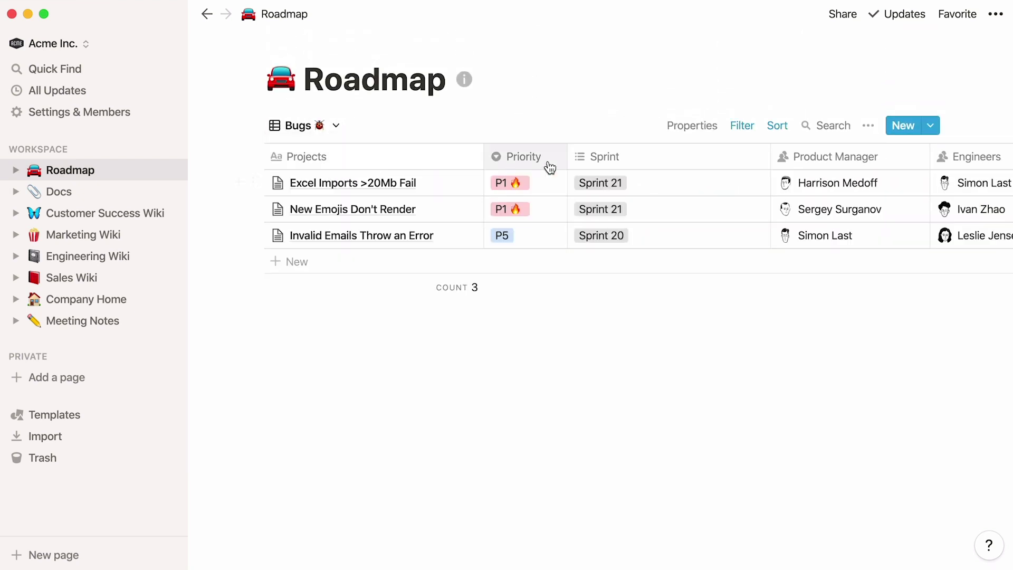
left_click(746, 132)
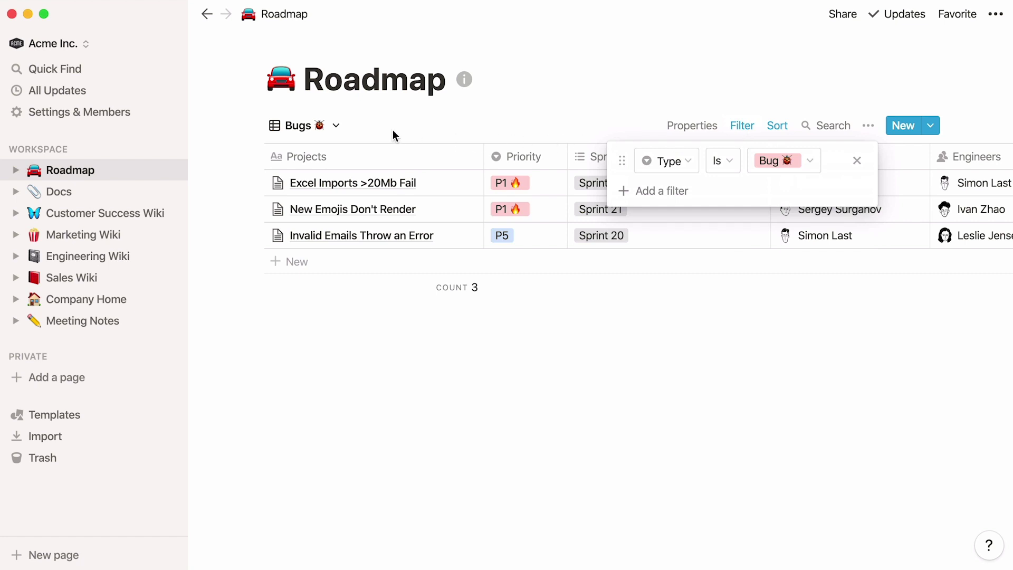
left_click(319, 127)
Return to the By Status board and read the "New Emojis Don't Render" card's properties, description and steps to reproduce.
left_click(320, 128)
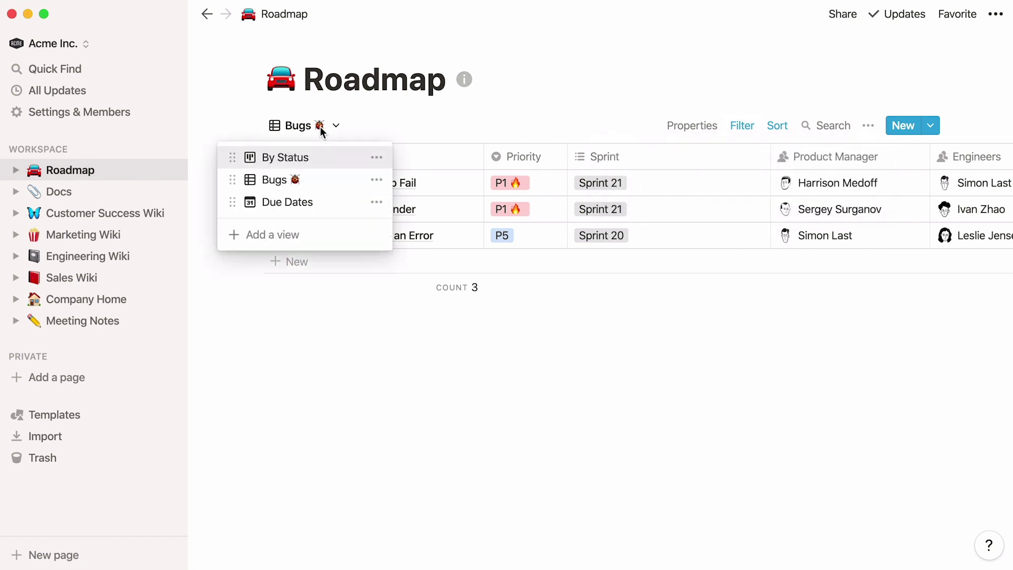
left_click(327, 158)
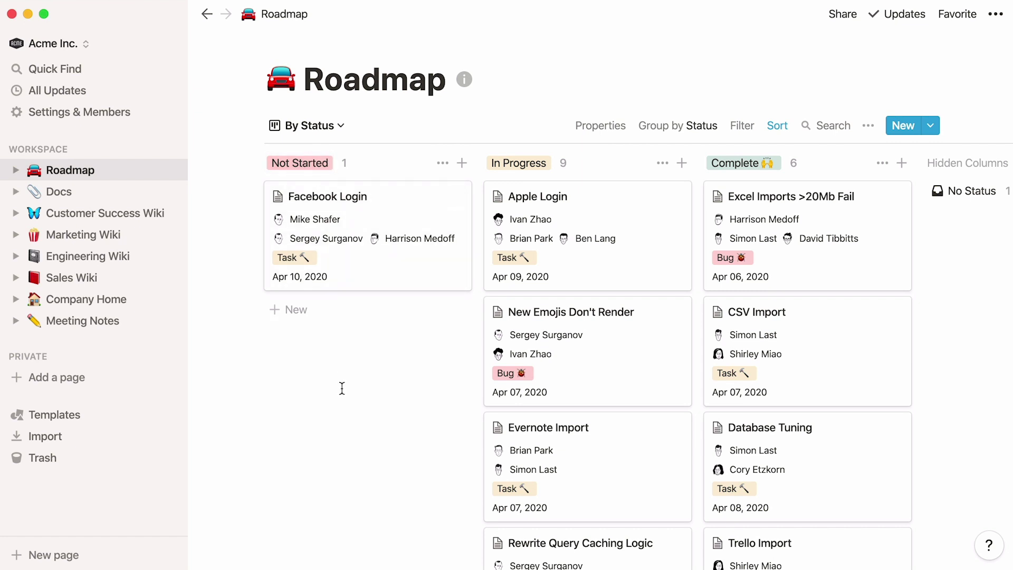
left_click(585, 369)
scroll(586, 369, "down", 3)
scroll(587, 370, "down", 5)
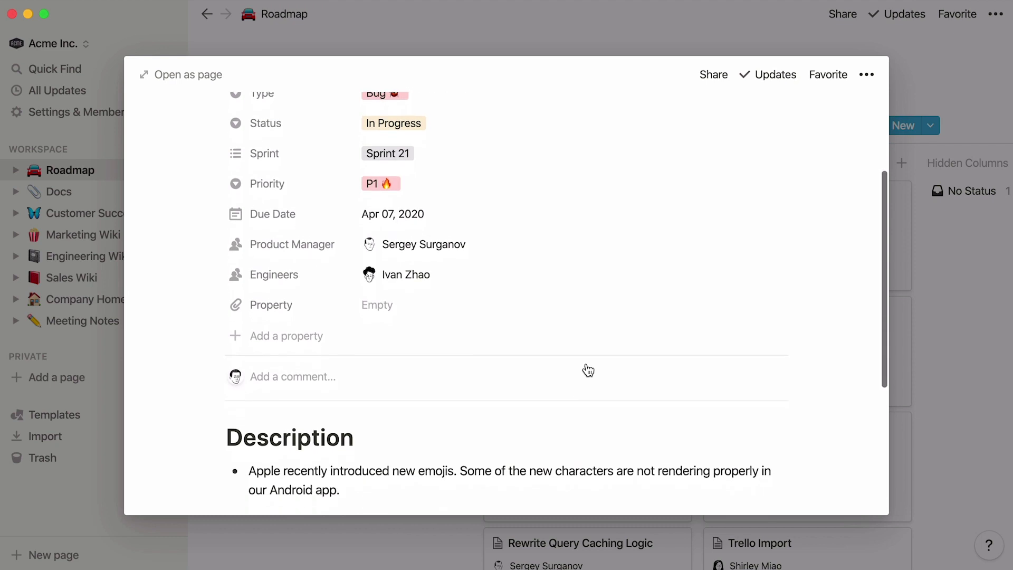
scroll(588, 370, "down", 3)
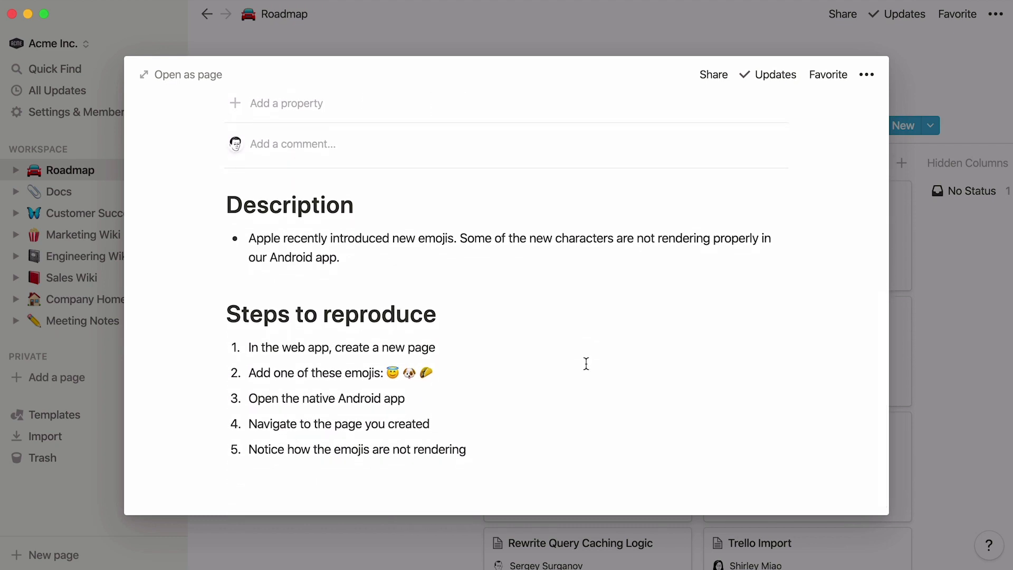
left_click(342, 537)
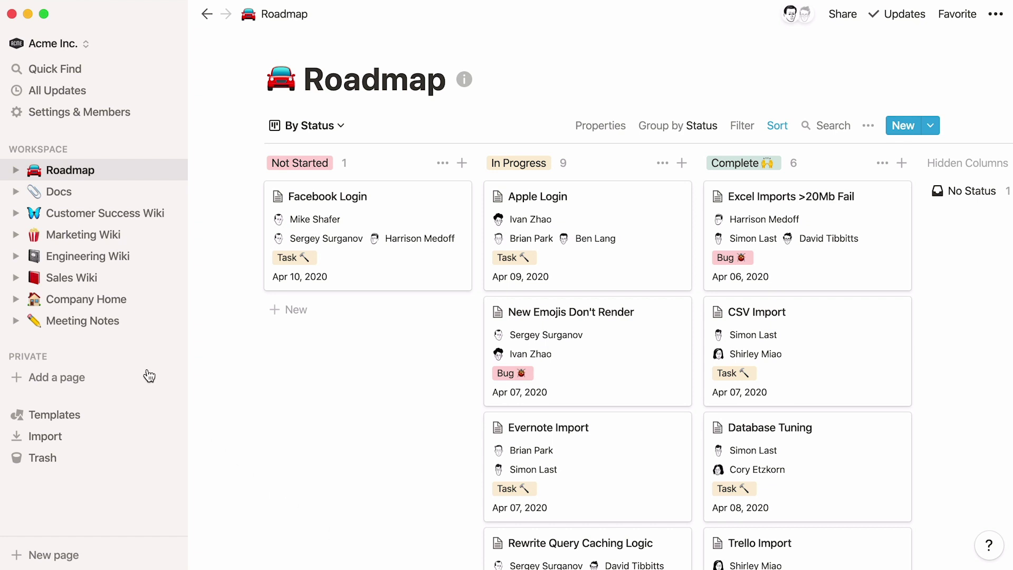
In the Weekly Sync 06-04-1 meeting note, add a line above "What did we do last week?" mentioning a teammate followed by "FYI 👇".
left_click(110, 325)
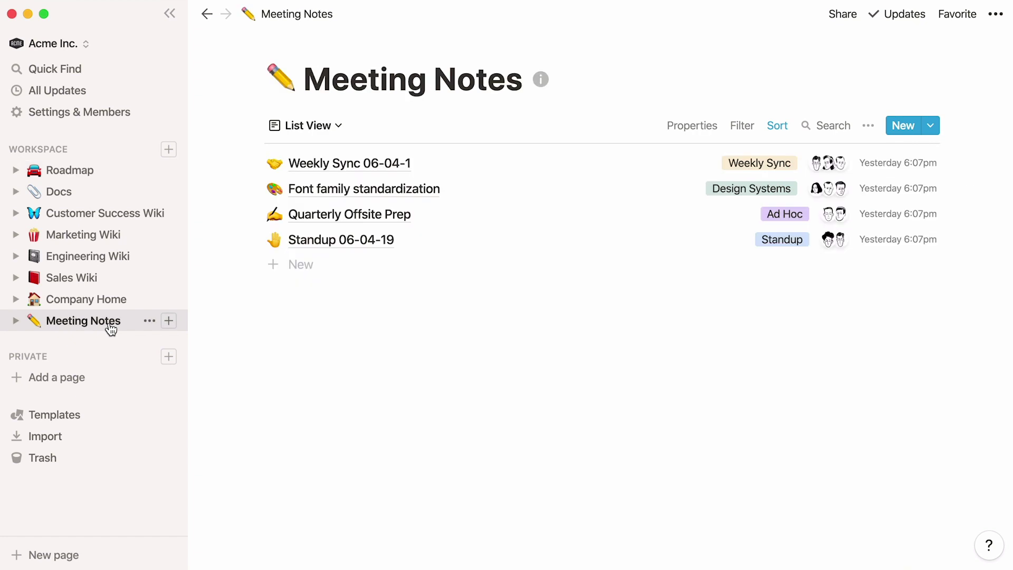
left_click(339, 164)
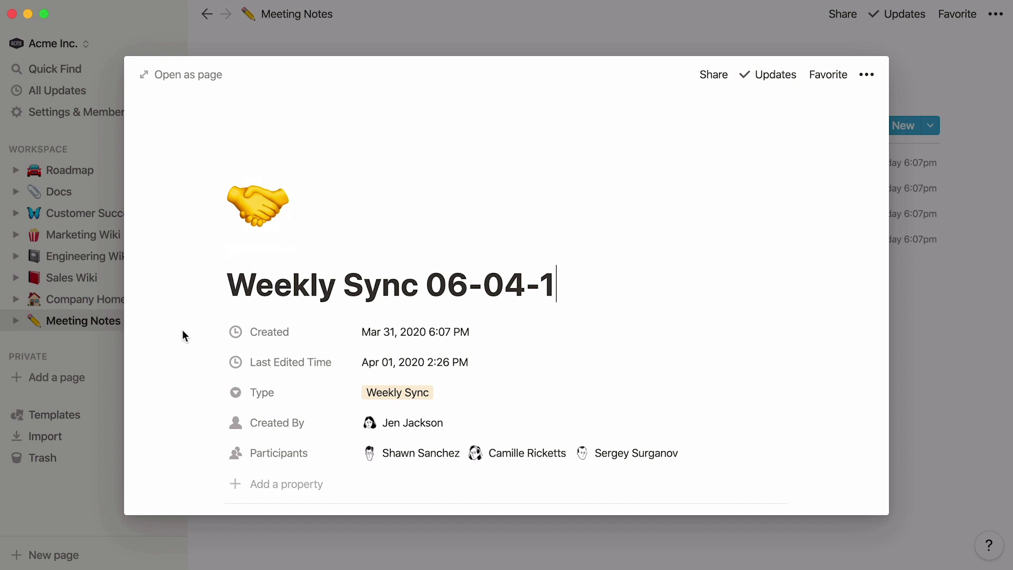
scroll(182, 329, "down", 5)
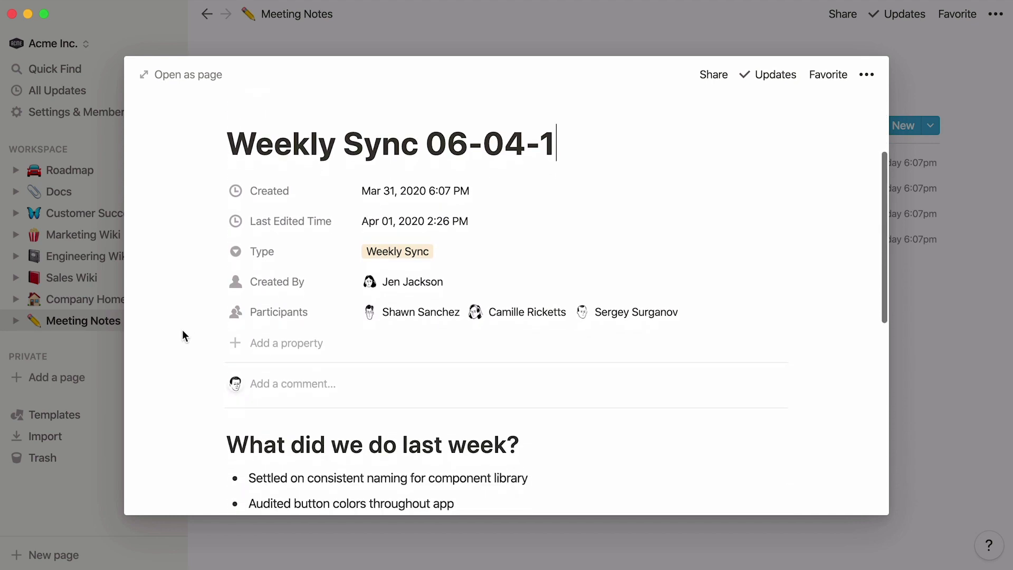
key("Up")
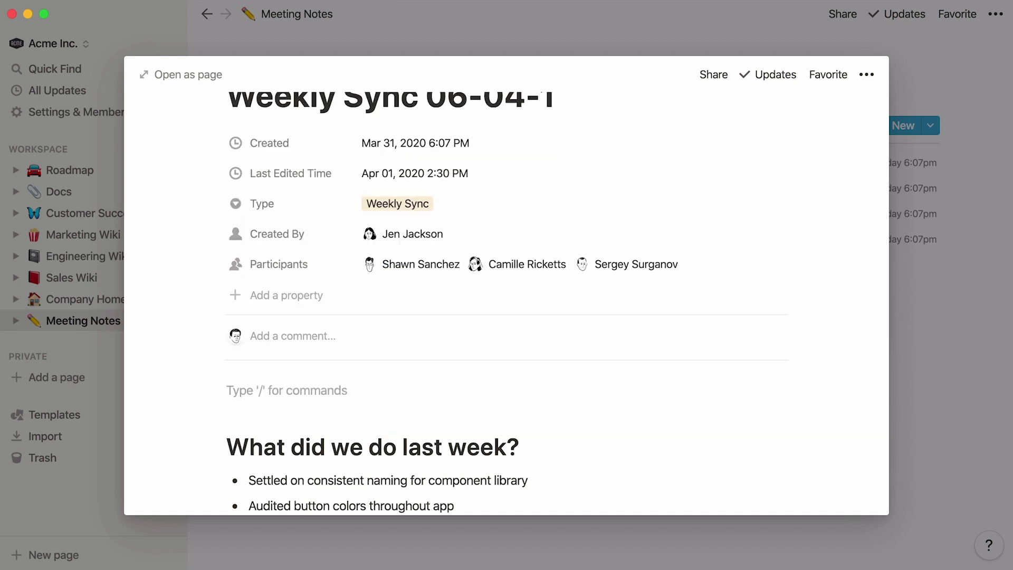
type("@edg")
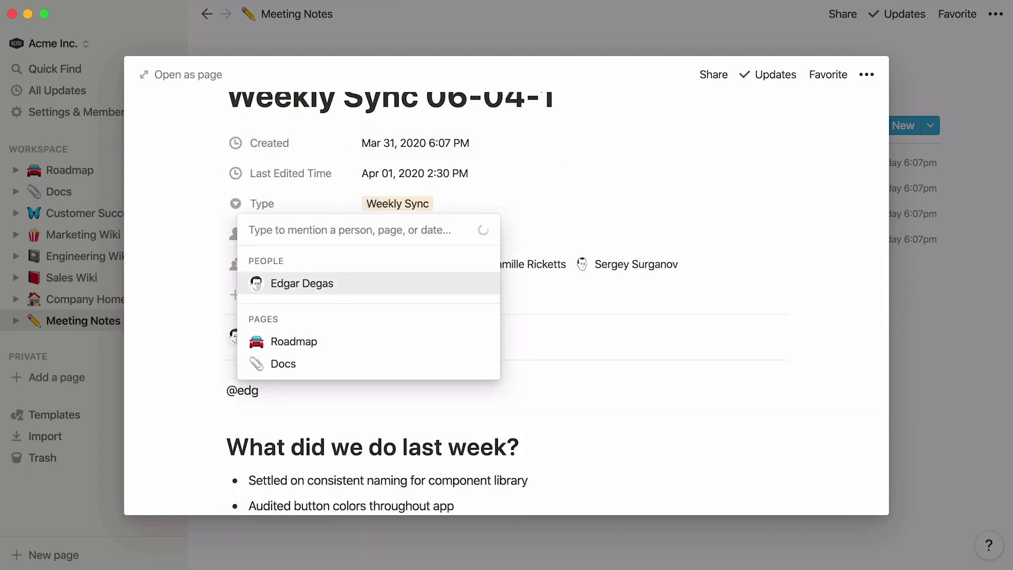
key("Return")
type("FYI 👇")
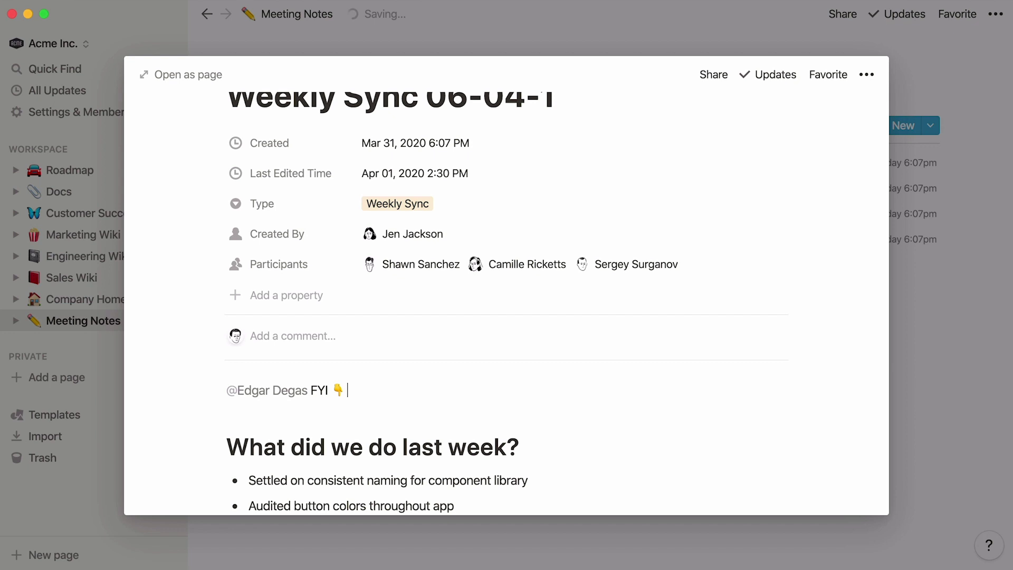
left_click(529, 35)
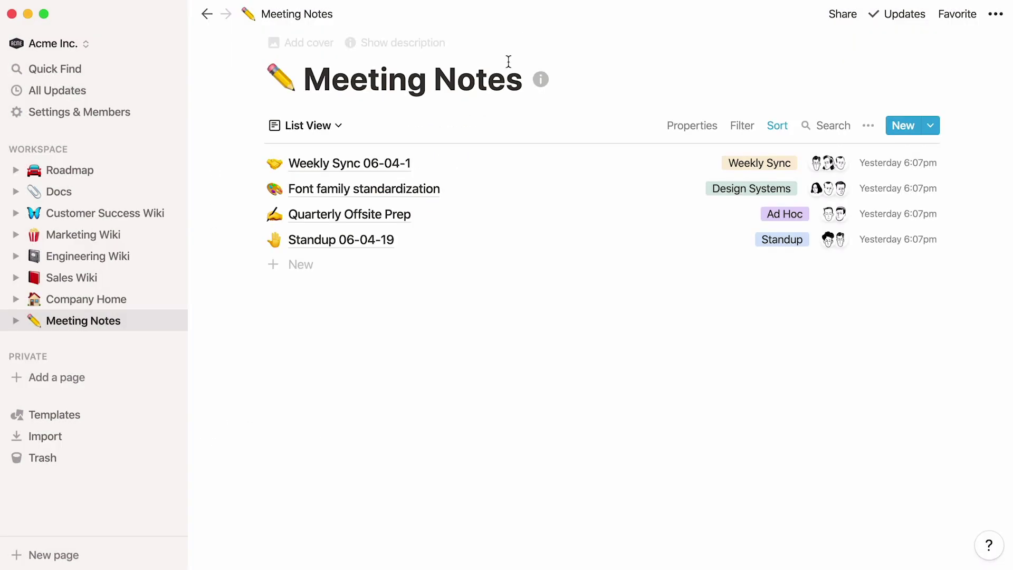
Comment on the Font family standardization meeting note, mentioning the teammate named in its action item: ", please let us know here what Engineering says :)".
left_click(387, 190)
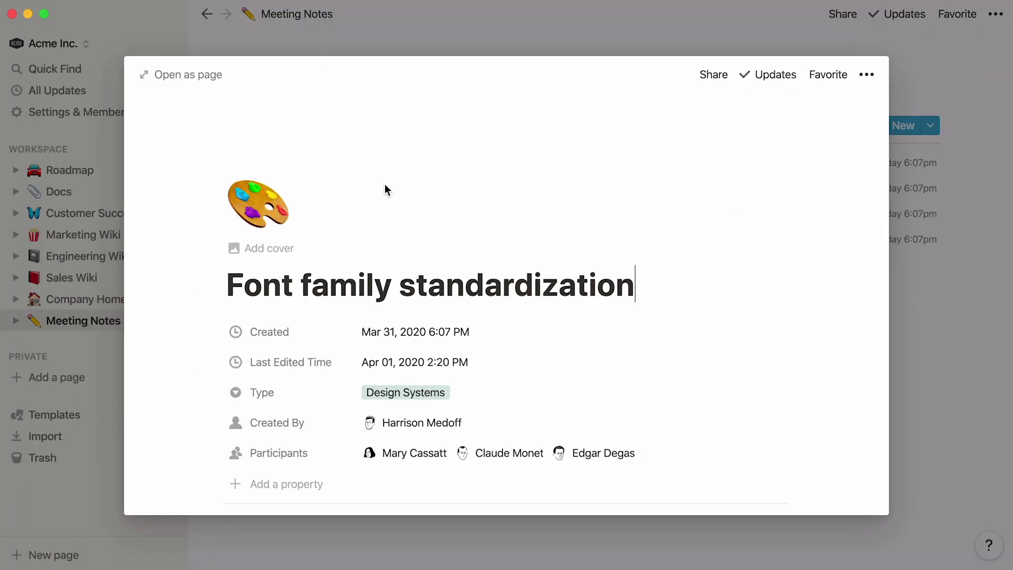
scroll(190, 345, "down", 2)
scroll(189, 343, "down", 3)
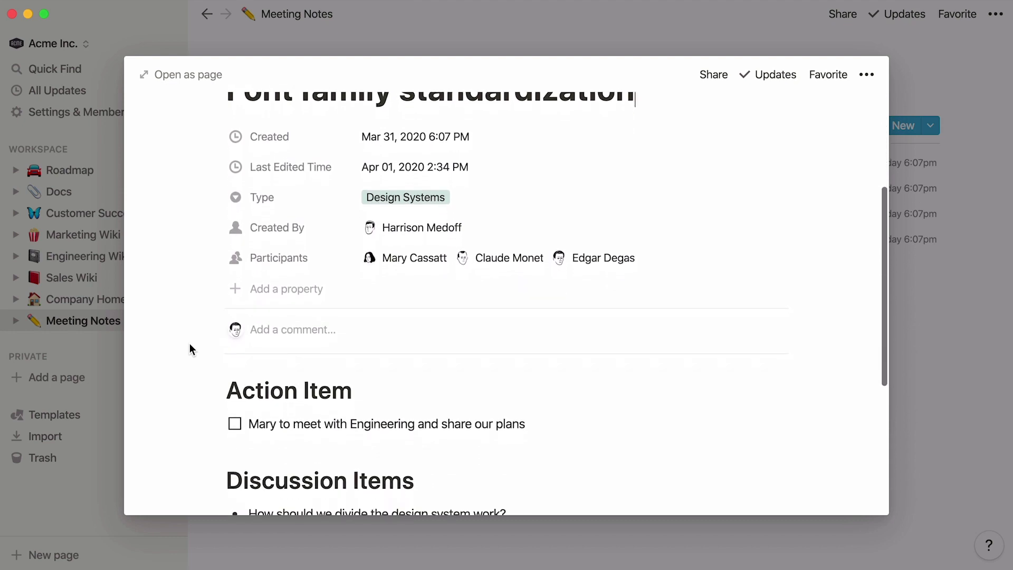
left_click(326, 311)
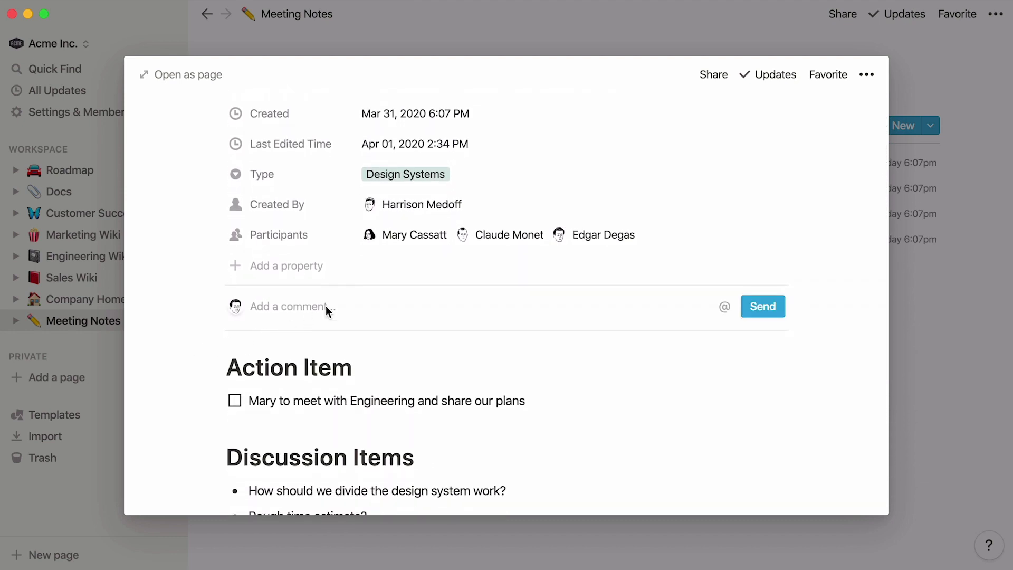
type("@mary")
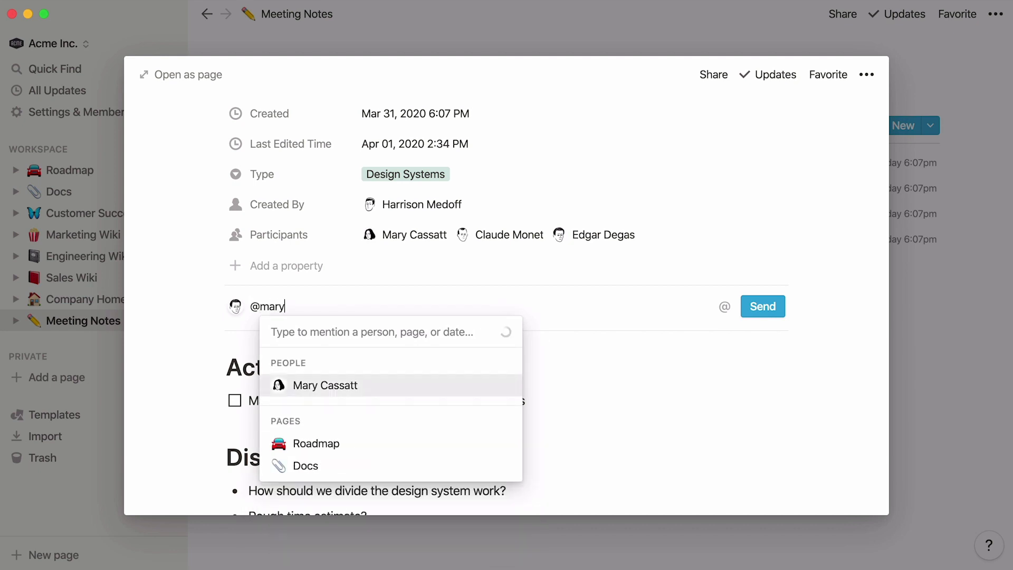
key("Return")
type(", please let us know here what Engineering says :)")
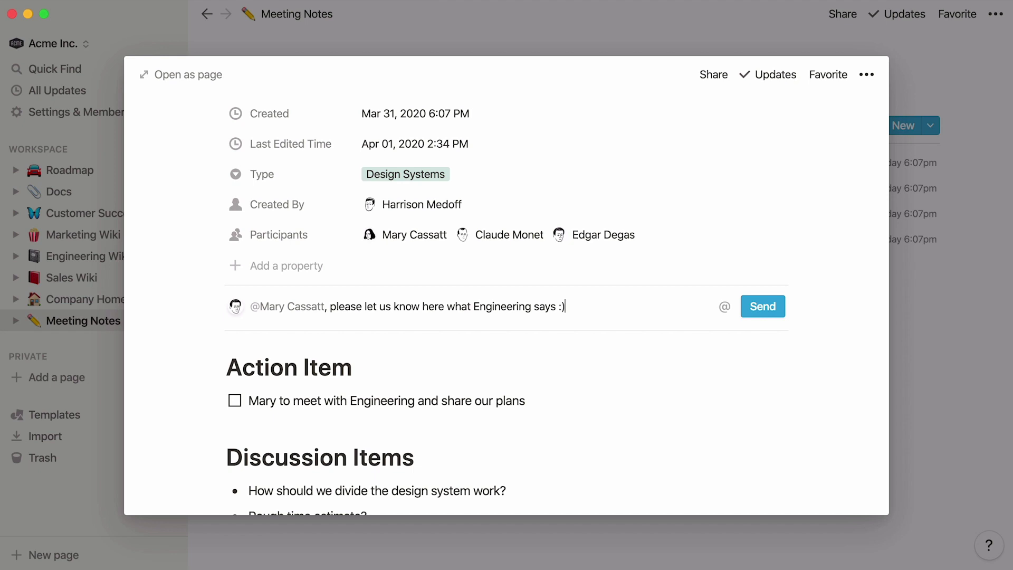
key("Return")
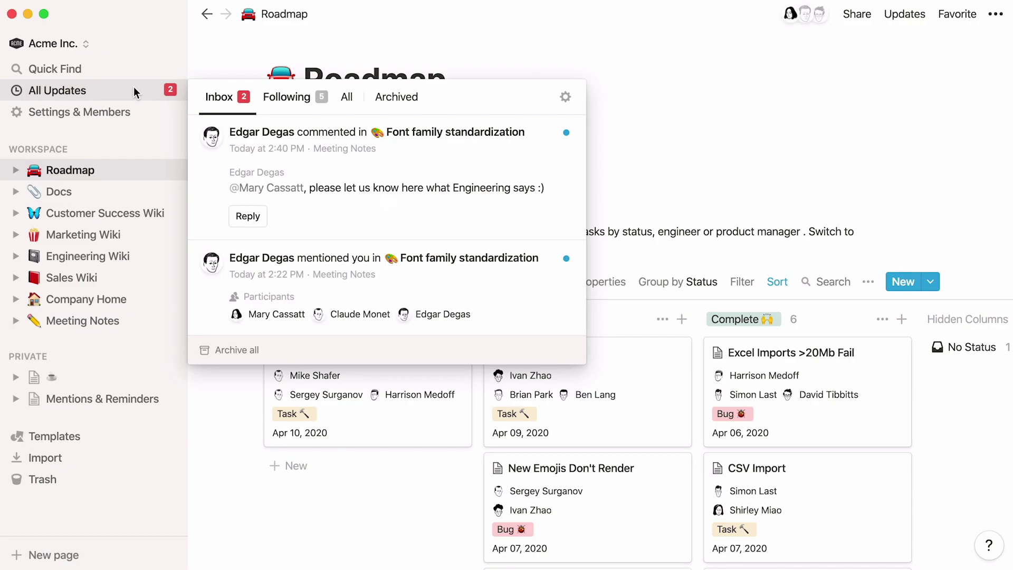
Open the Font family standardization note from its inbox comment notification, resolve the comment and open the resolved discussions.
left_click(407, 134)
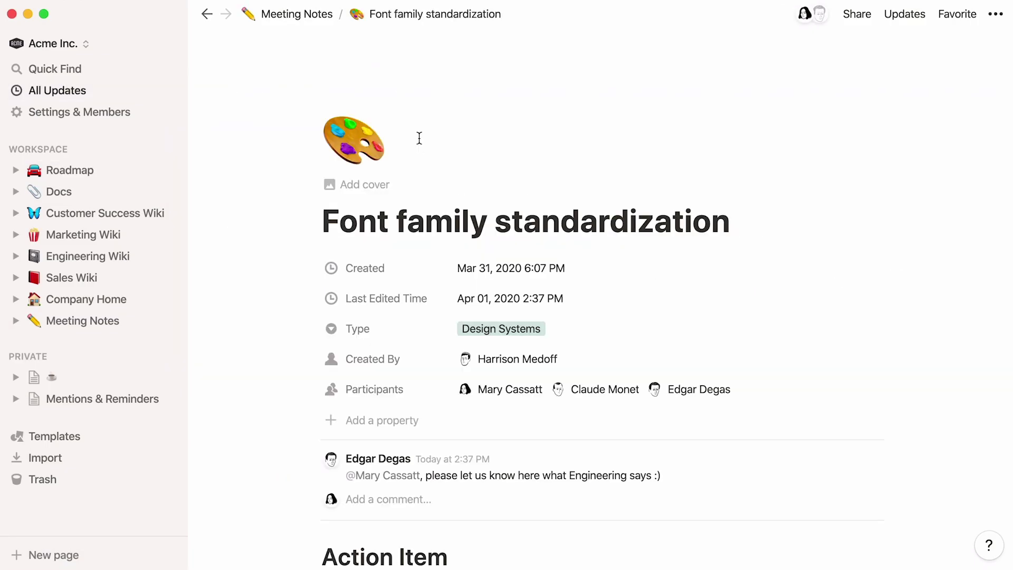
mouse_move(753, 452)
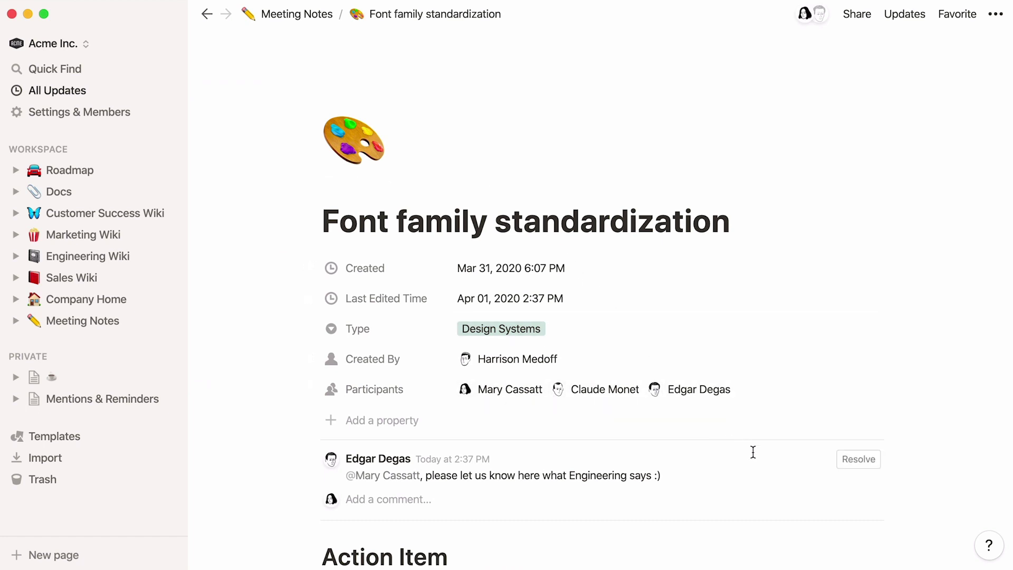
left_click(855, 459)
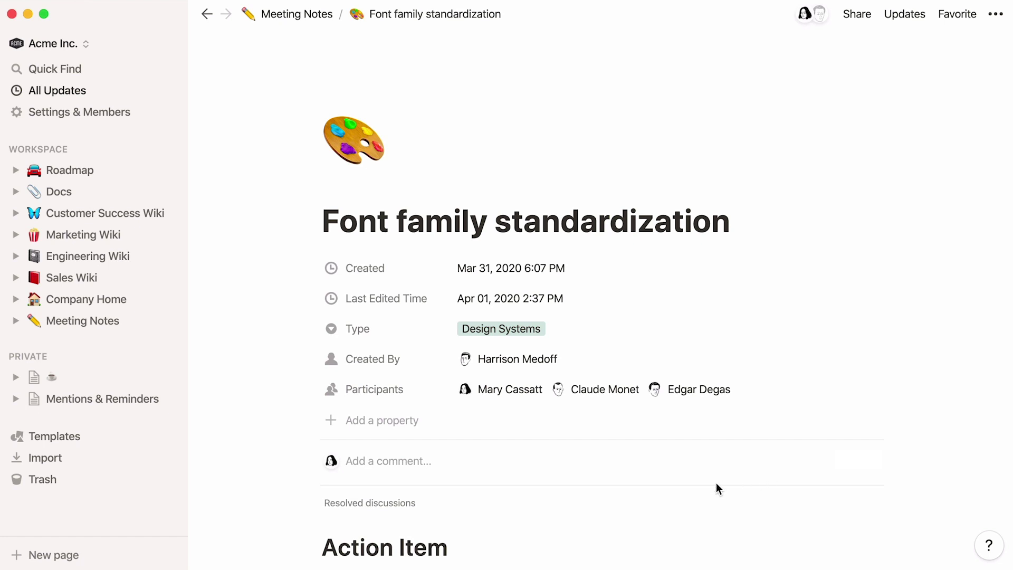
left_click(406, 504)
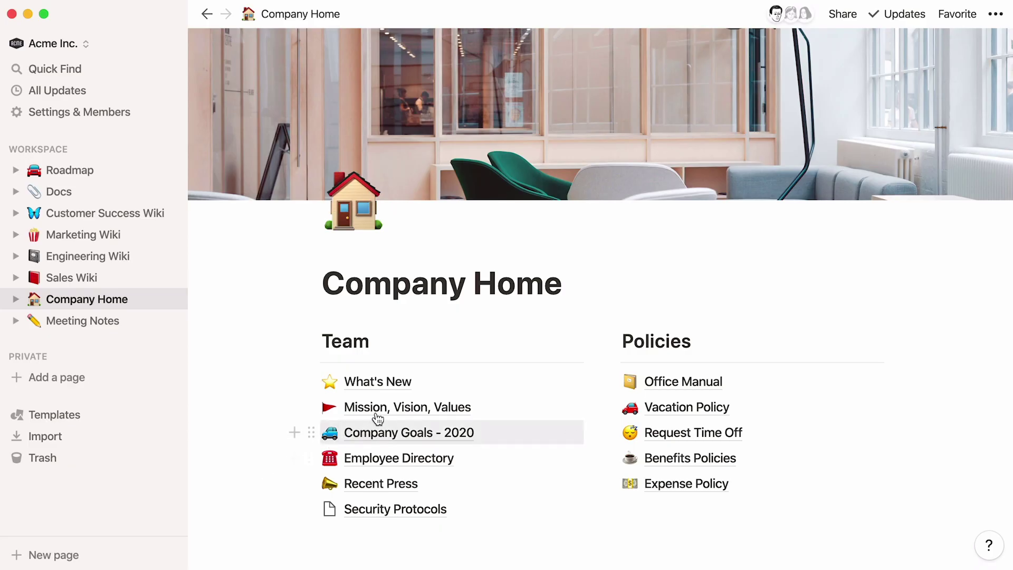
On the Mission, Vision, Values page, comment "Interesting! Can you develop" with a teammate mention and "?" on the sentence under Optimism.
left_click(346, 407)
scroll(253, 462, "down", 5)
scroll(253, 463, "down", 6)
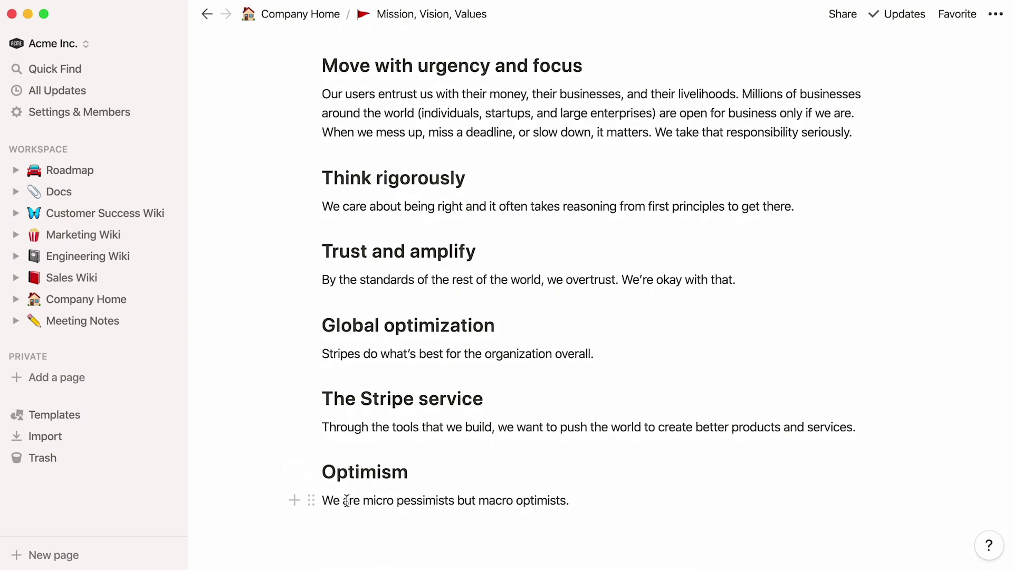
triple_click(346, 500)
left_click(362, 469)
type("Interesting! Can you develop @B")
key("Return")
type("?")
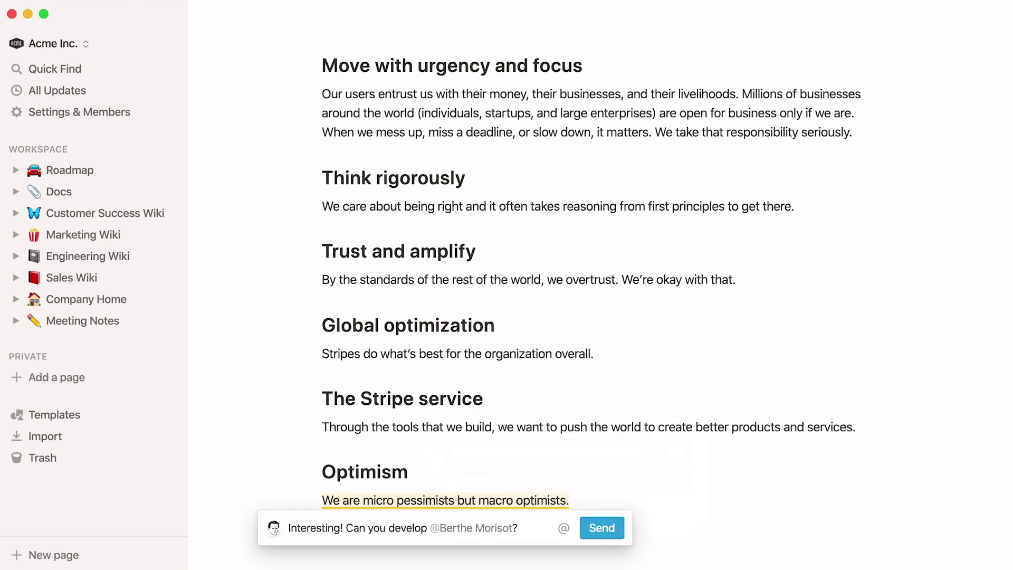
key("Return")
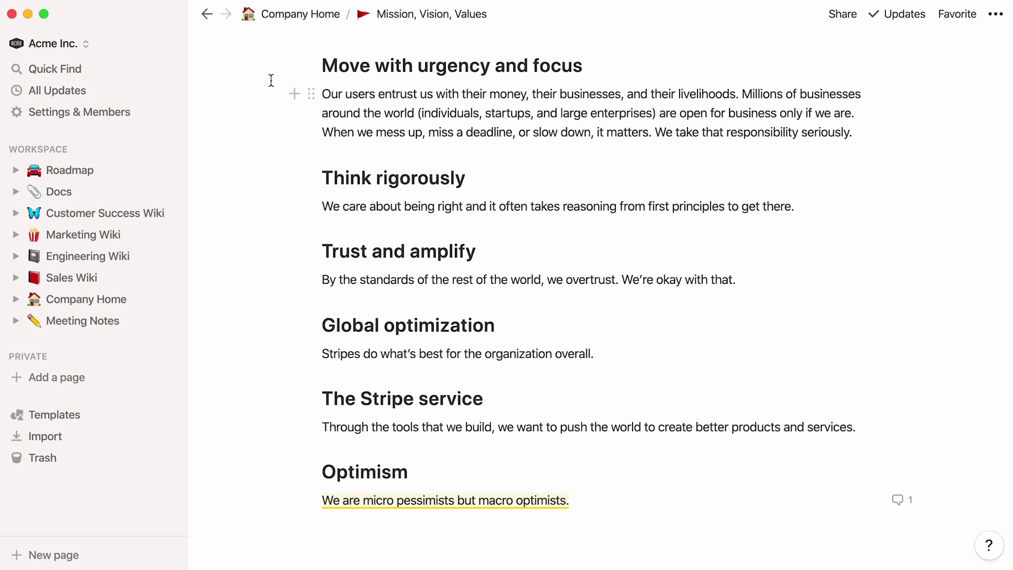
Open What's New from Company Home and review its page updates, follow setting and Slack channel option.
left_click(274, 14)
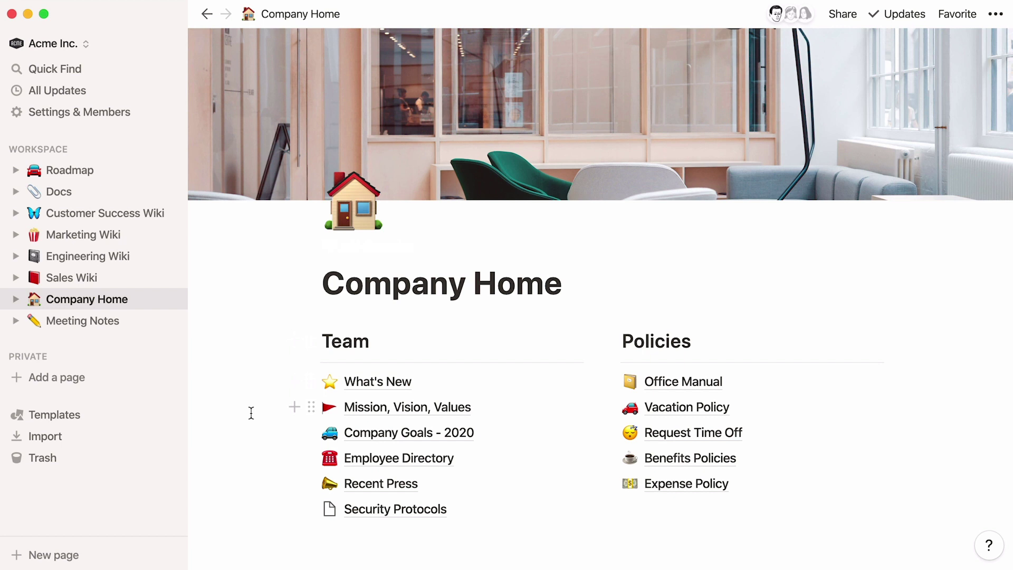
left_click(358, 385)
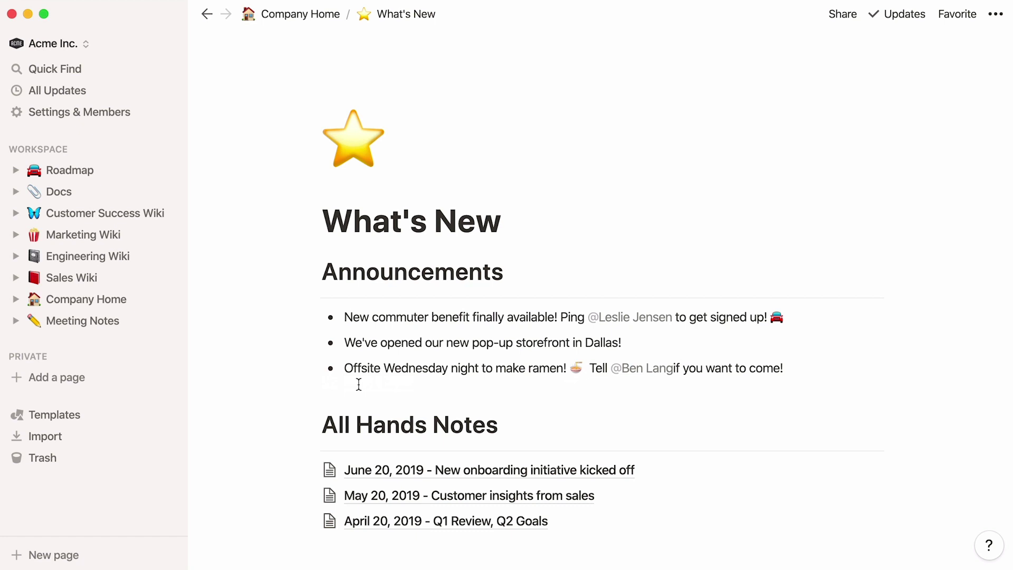
left_click(903, 17)
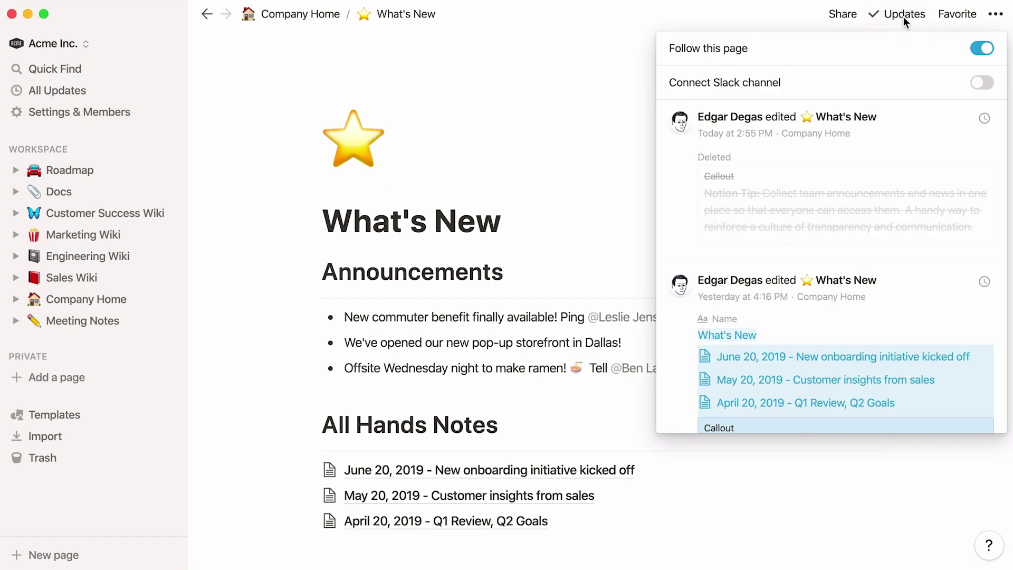
mouse_move(980, 84)
Look over the Sales Wiki and Marketing Wiki pages, and review the edit history in the Roadmap's page updates.
left_click(107, 282)
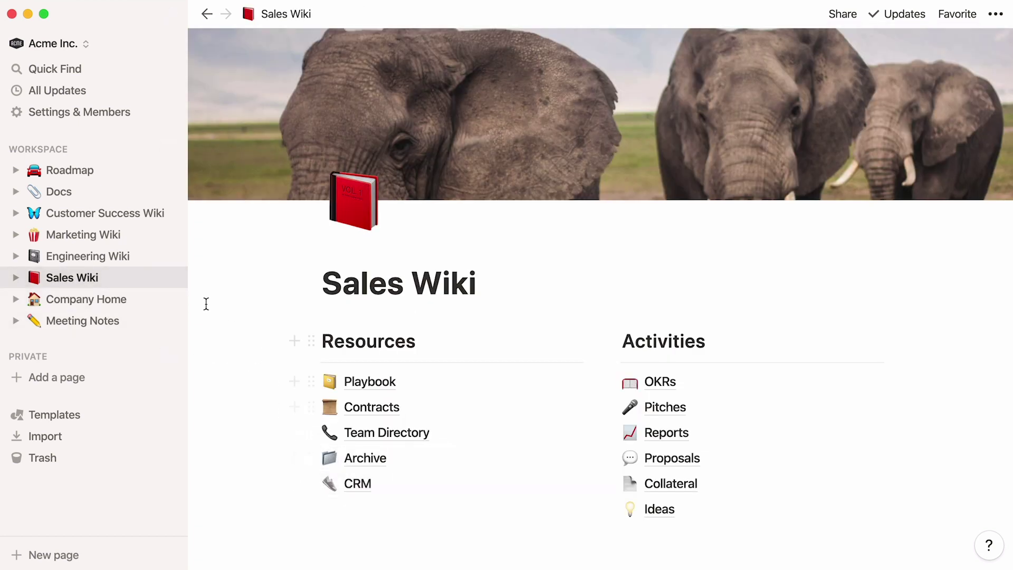
left_click(179, 235)
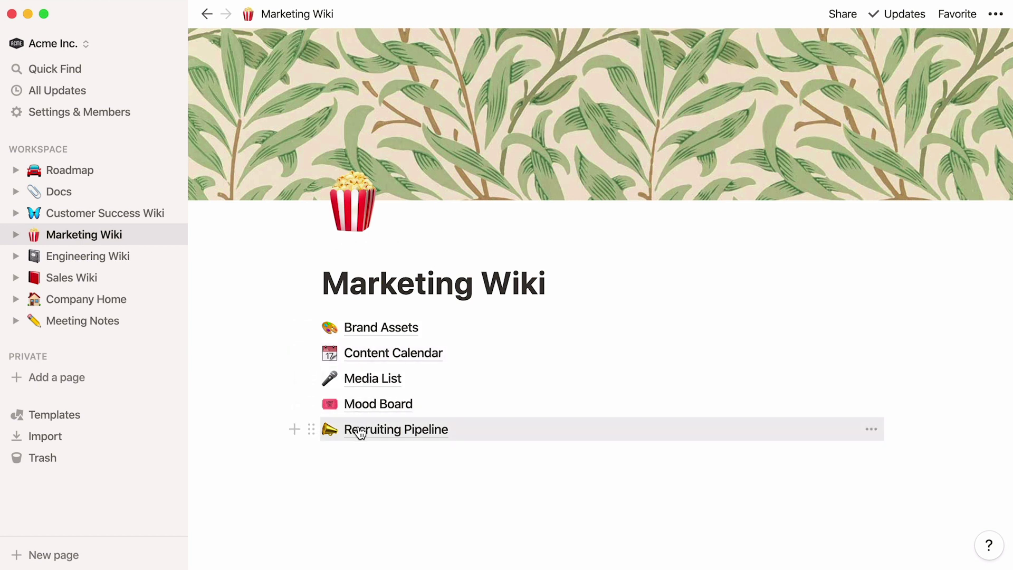
left_click(113, 174)
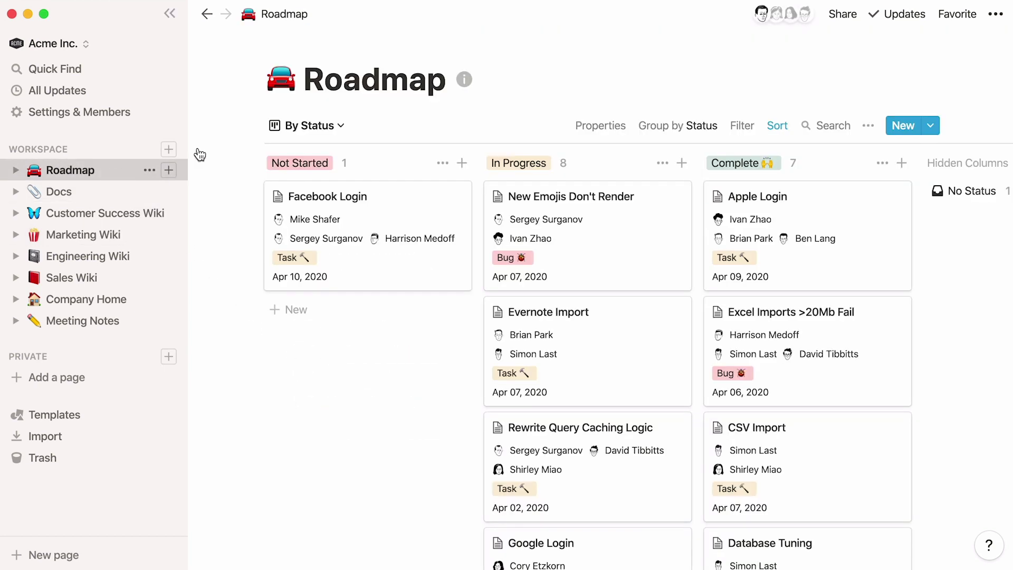
left_click(896, 15)
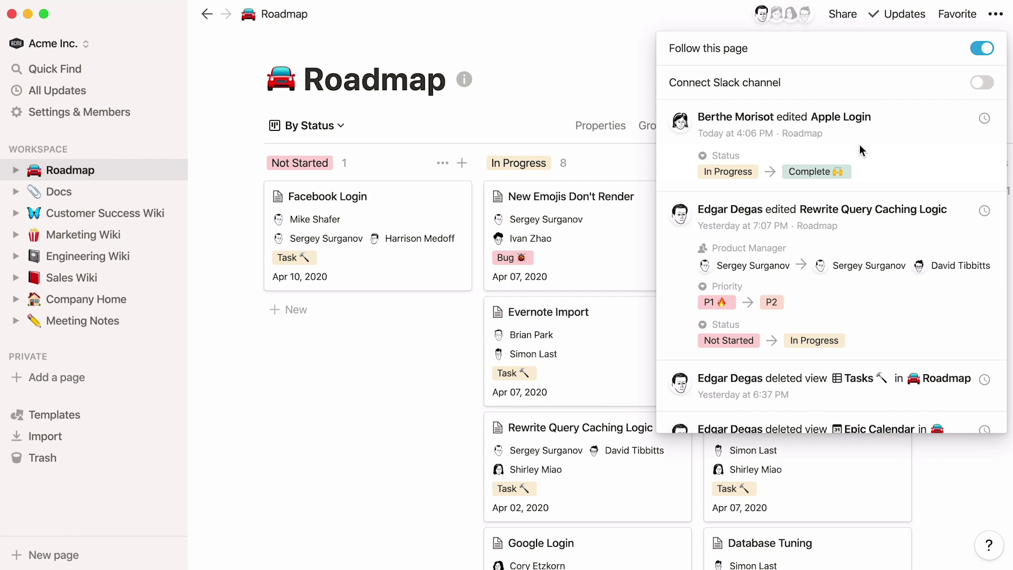
Review the page updates of the "Images breaking when I am offline" doc in Docs, and close the doc.
left_click(126, 192)
left_click(313, 164)
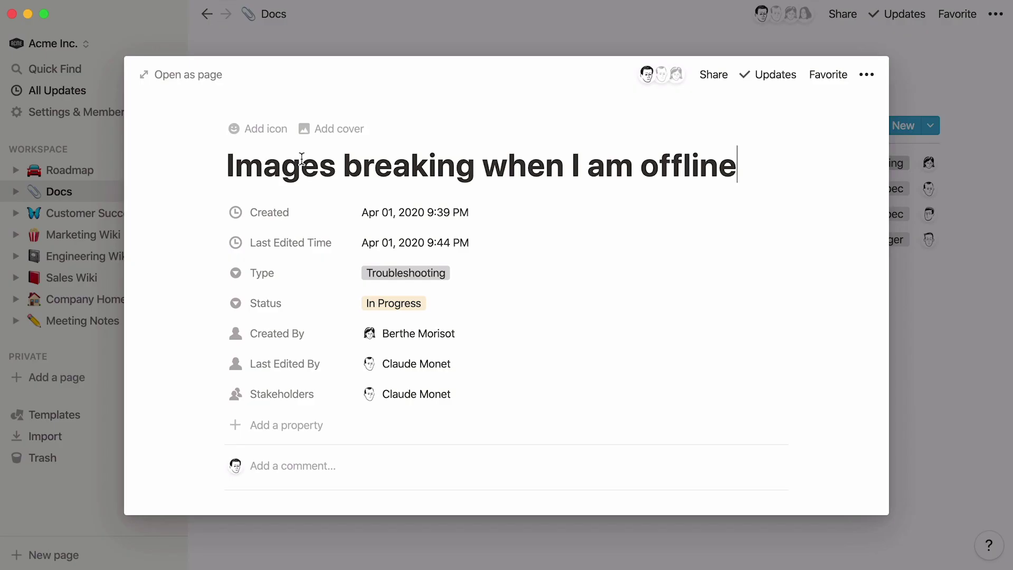
left_click(767, 77)
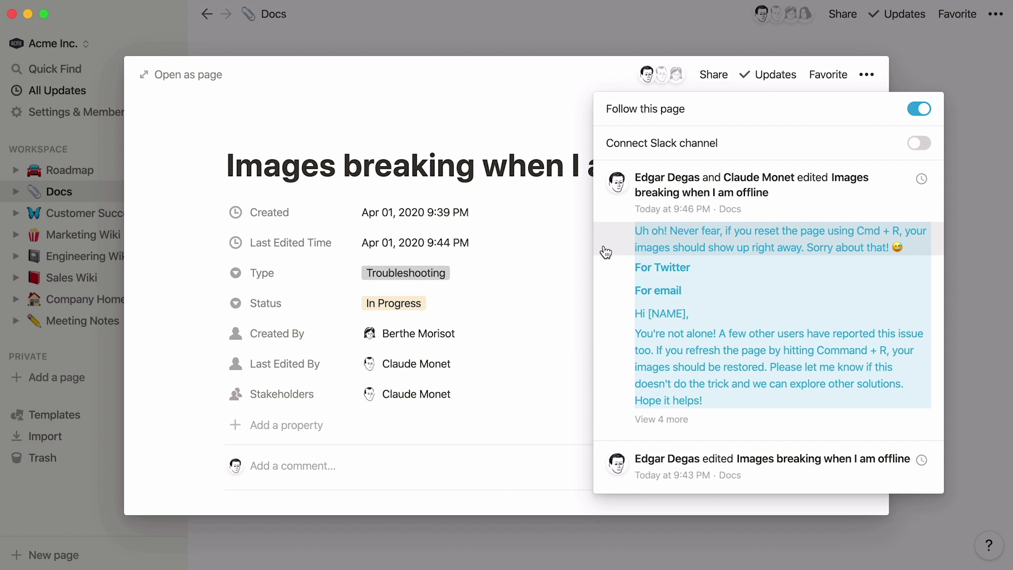
scroll(606, 252, "down", 3)
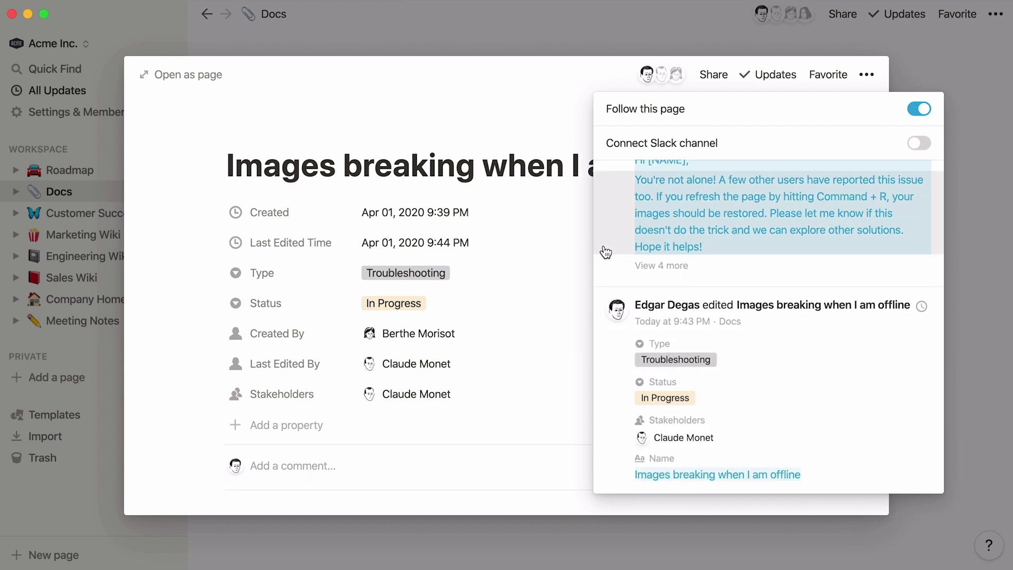
left_click(373, 27)
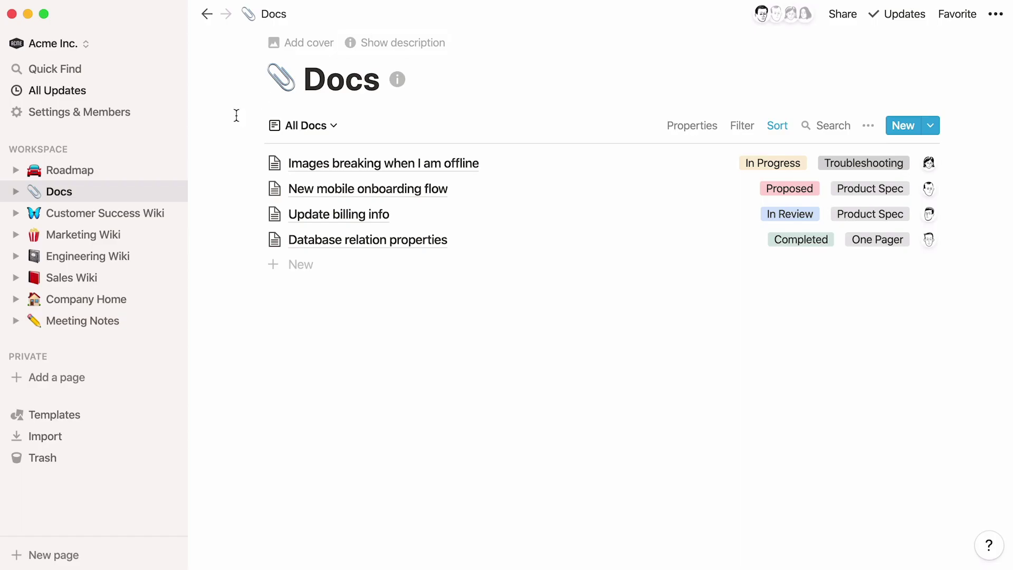
Browse the Roadmap, Engineering Wiki, Sales Wiki and Meeting Notes pages, ending on Company Home.
left_click(126, 178)
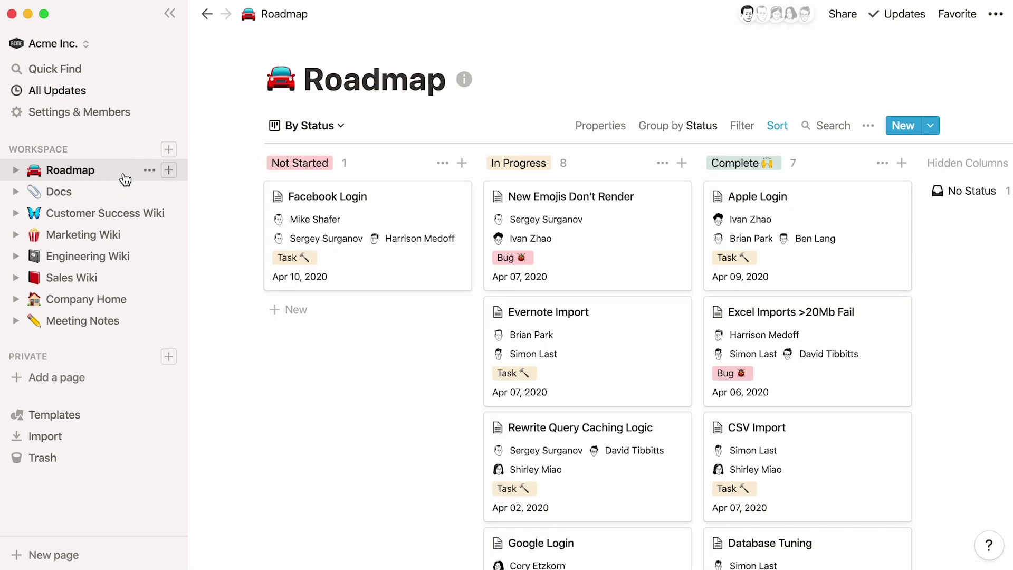
left_click(135, 261)
left_click(127, 277)
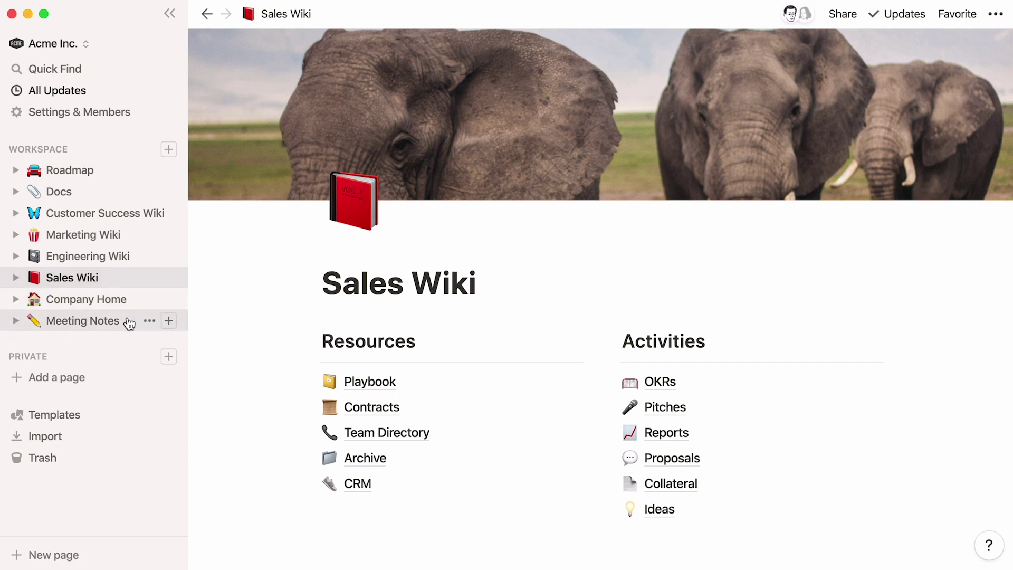
left_click(131, 321)
left_click(134, 300)
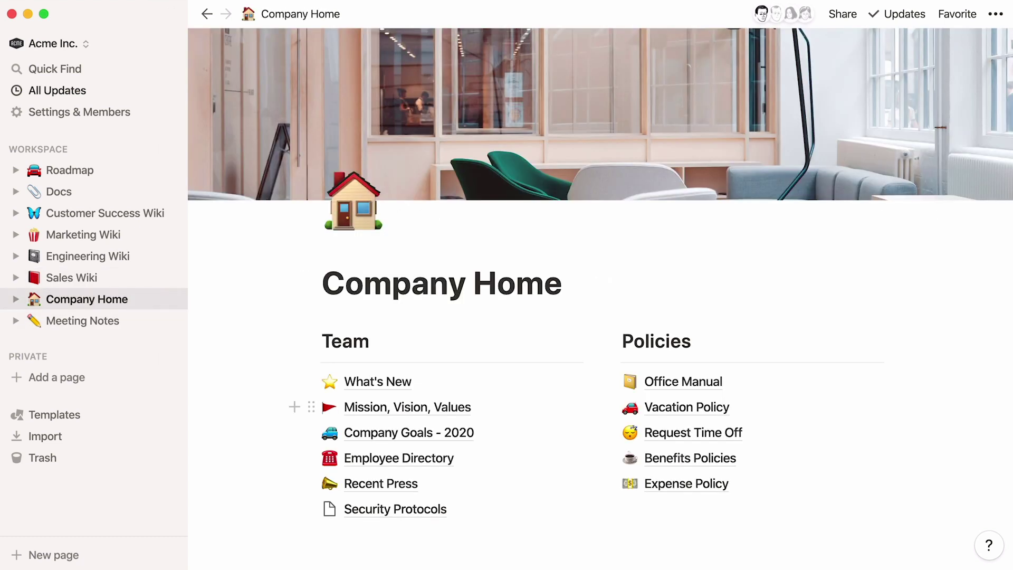